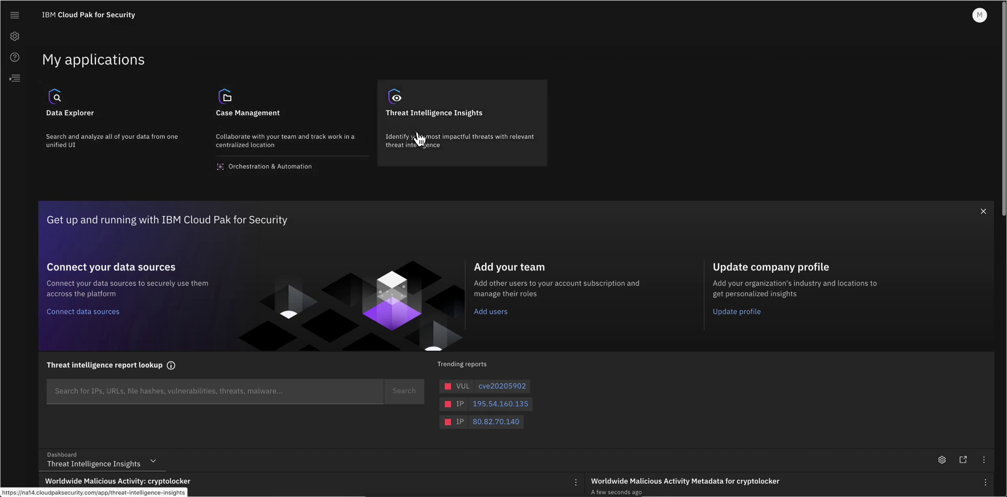
- Open the "Zoom Installer Infected with WebMonitor RAT" case in Case Management and view its task list
{"action": "left_click", "coordinate": [256, 134]}
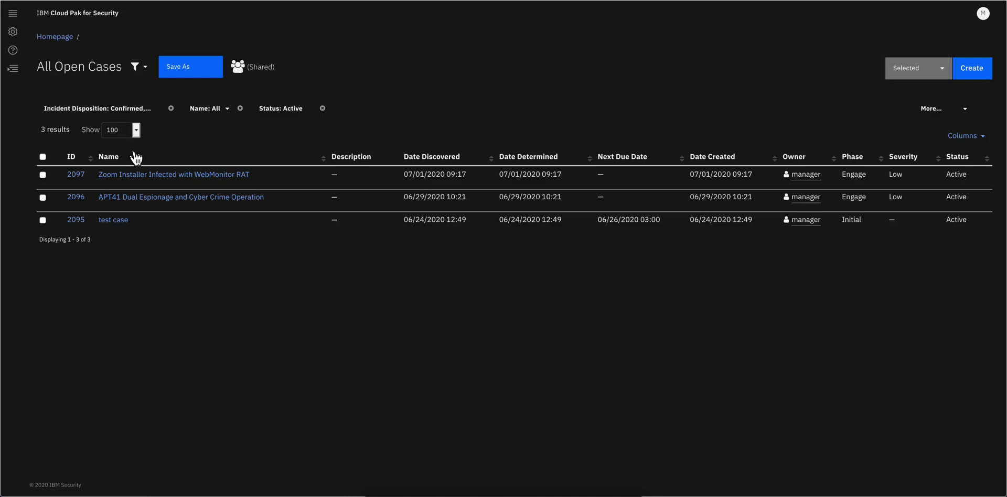
{"action": "left_click", "coordinate": [174, 178]}
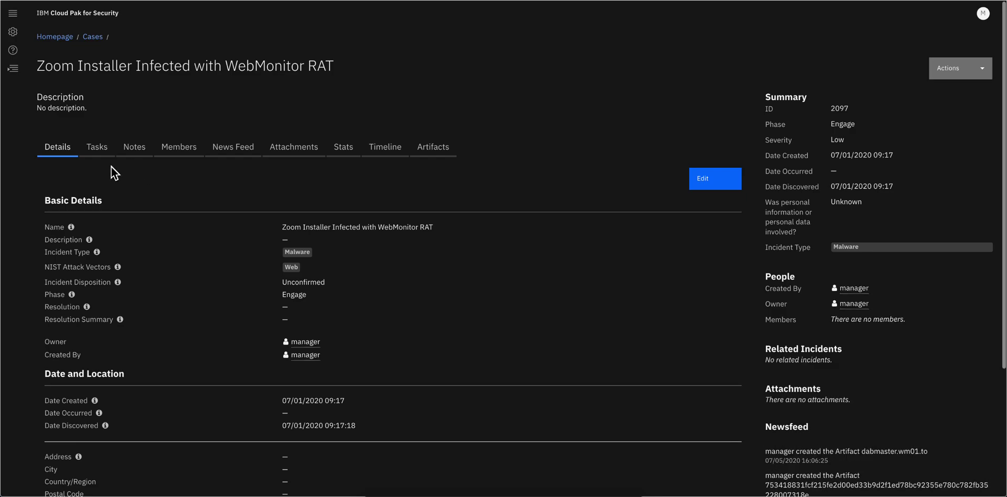
{"action": "left_click", "coordinate": [98, 153]}
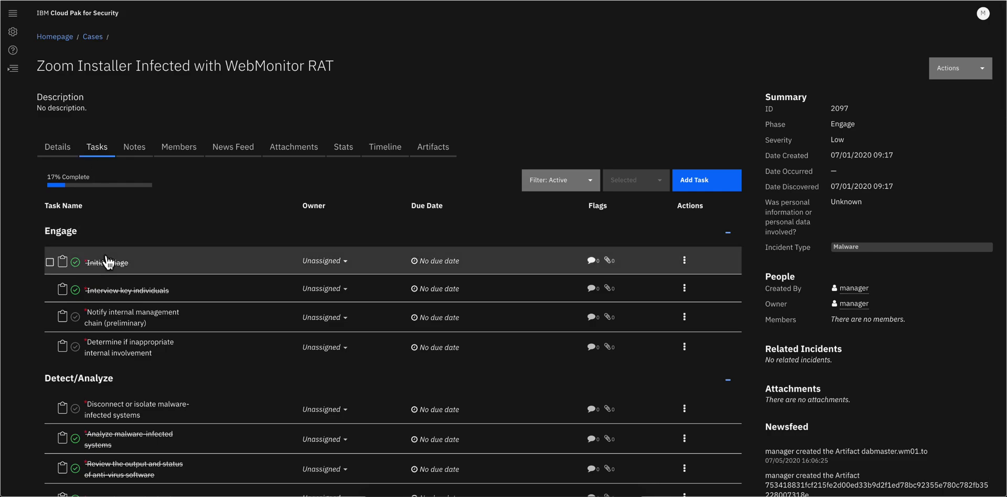
{"action": "mouse_move", "coordinate": [111, 278]}
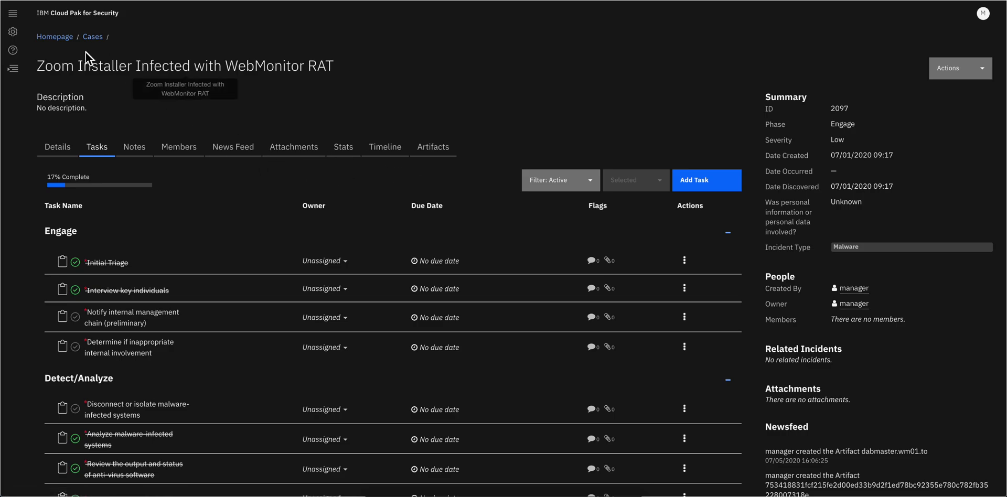
- Open Threat Intelligence Insights and review the relevant threats, vulnerabilities, analysis reports and public threats it lists
{"action": "left_click", "coordinate": [56, 38]}
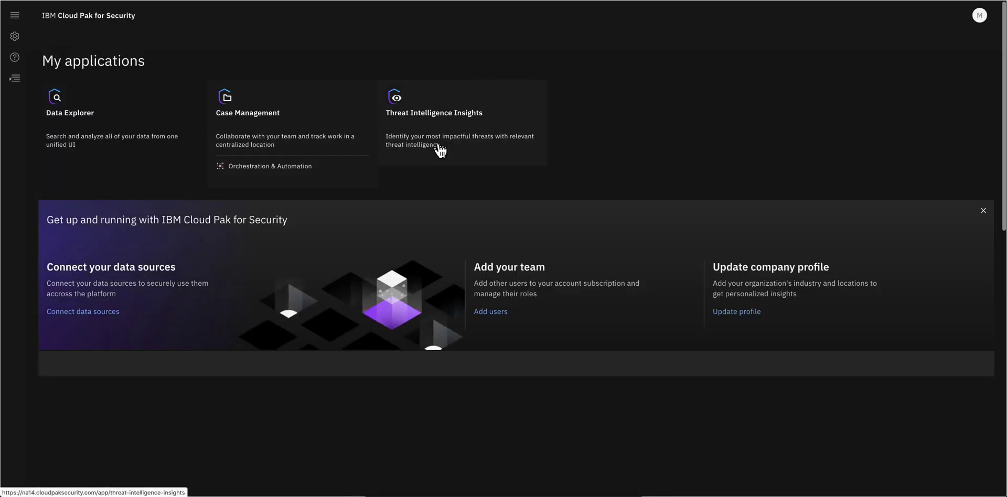
{"action": "left_click", "coordinate": [439, 150]}
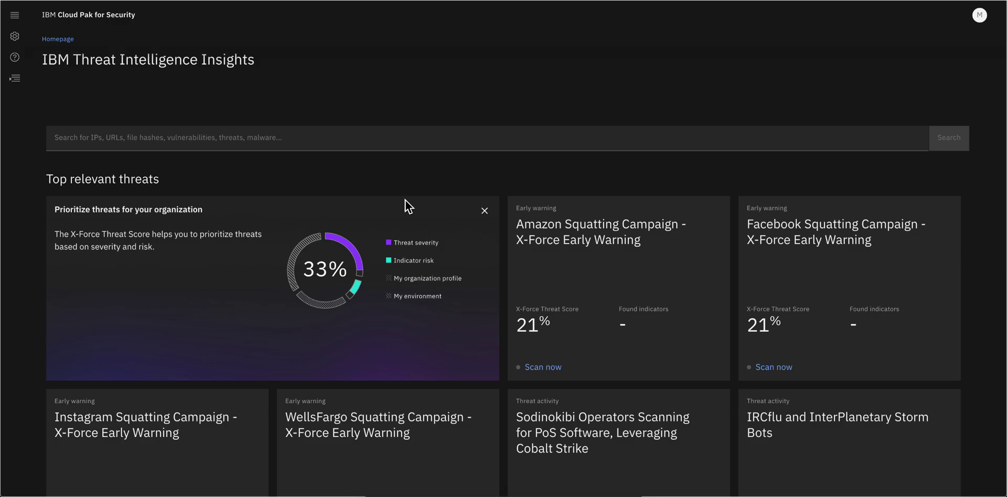
{"action": "scroll", "coordinate": [405, 201], "scroll_direction": "down", "scroll_amount": 1}
{"action": "scroll", "coordinate": [405, 201], "scroll_direction": "down", "scroll_amount": 5}
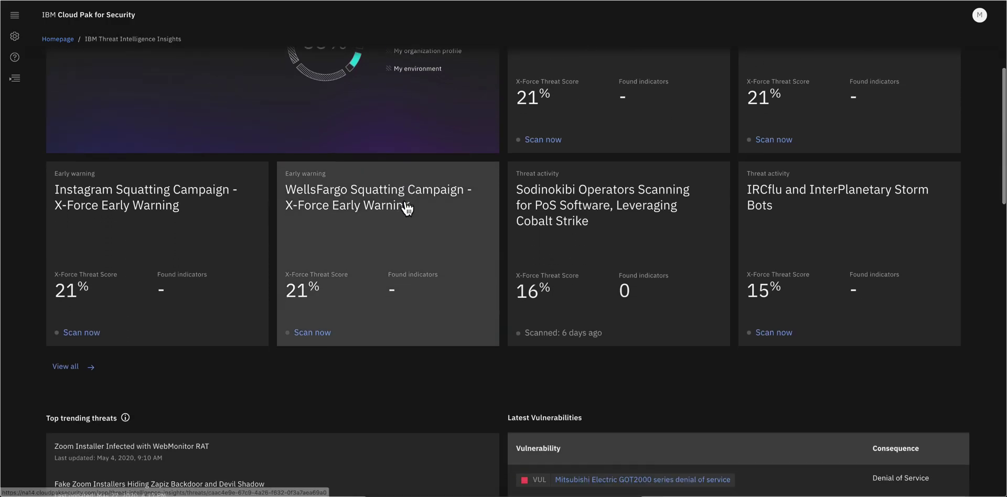
{"action": "scroll", "coordinate": [406, 209], "scroll_direction": "down", "scroll_amount": 12}
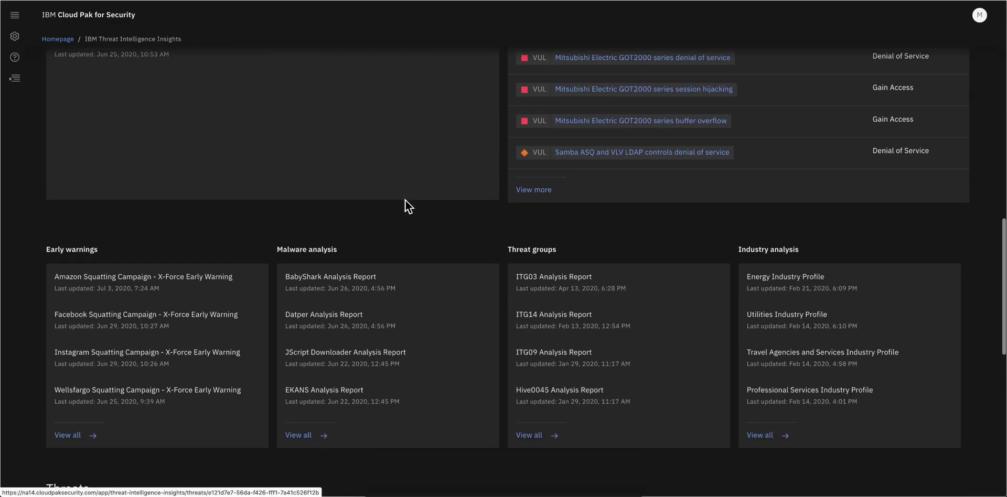
{"action": "scroll", "coordinate": [405, 200], "scroll_direction": "down", "scroll_amount": 7}
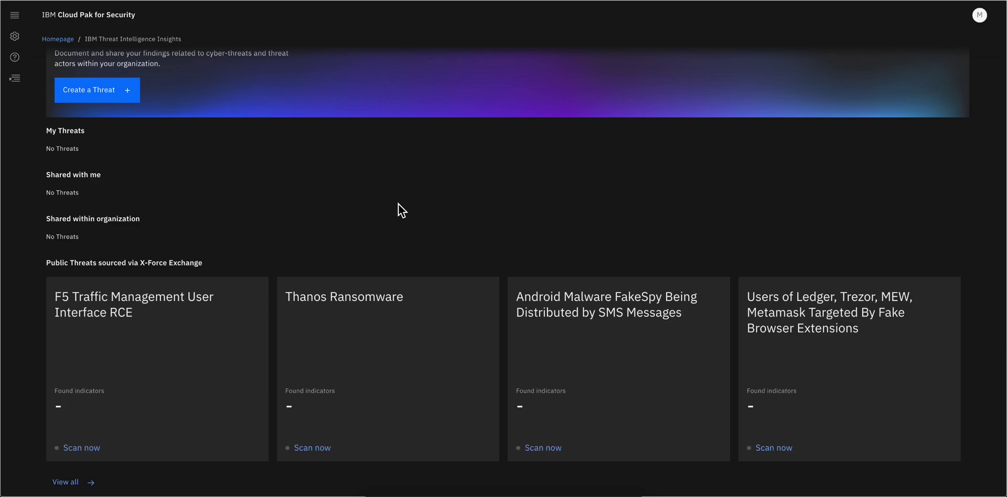
{"action": "scroll", "coordinate": [399, 203], "scroll_direction": "down", "scroll_amount": 1}
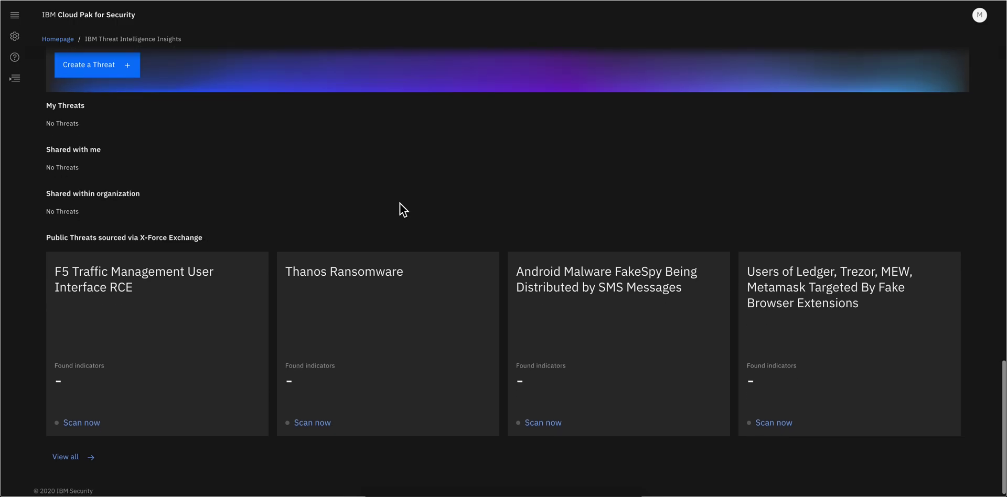
{"action": "scroll", "coordinate": [399, 204], "scroll_direction": "up", "scroll_amount": 2}
{"action": "scroll", "coordinate": [400, 203], "scroll_direction": "up", "scroll_amount": 10}
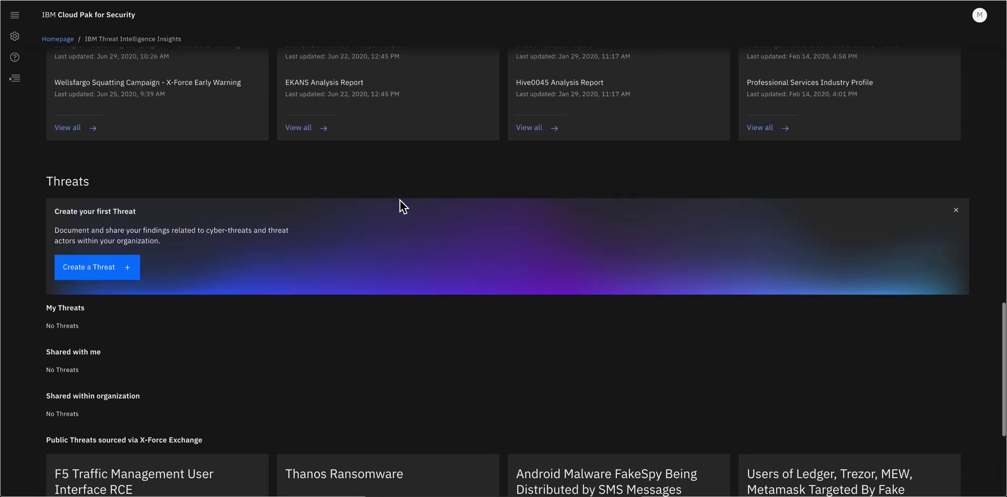
{"action": "scroll", "coordinate": [399, 201], "scroll_direction": "up", "scroll_amount": 10}
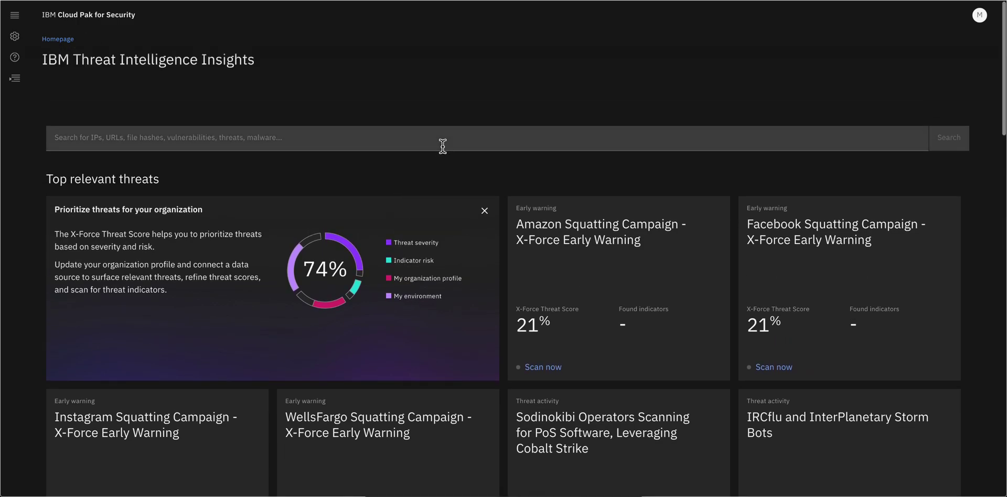
- Open Data Explorer to view its query builder, and view the connected sources in Data Source Settings
{"action": "left_click", "coordinate": [53, 40]}
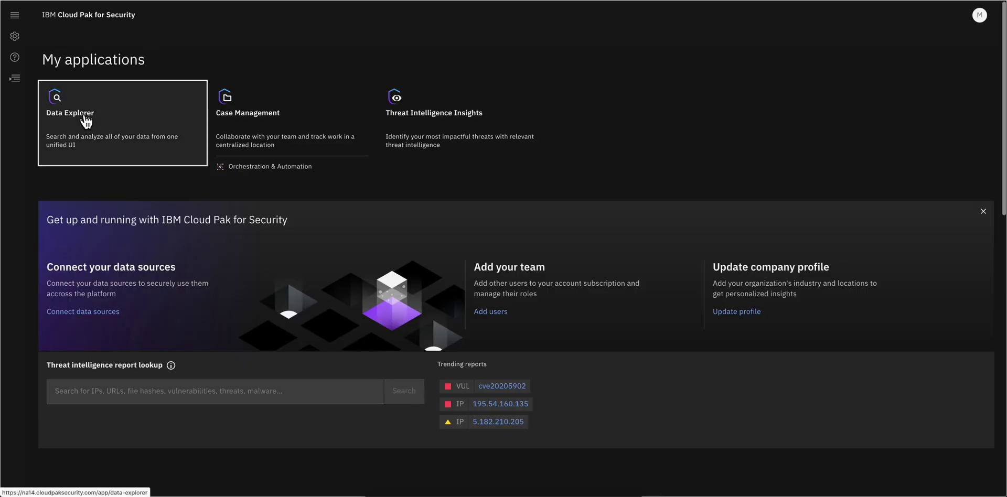
{"action": "left_click", "coordinate": [86, 122]}
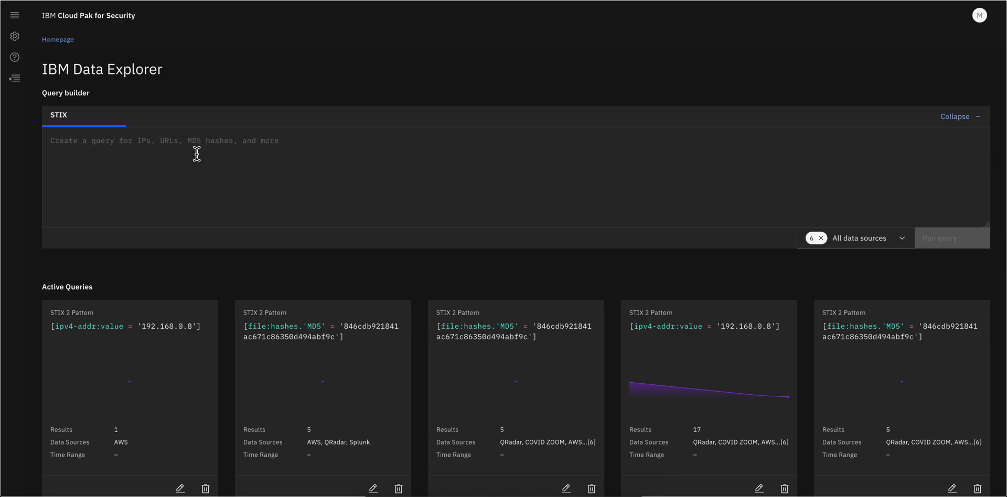
{"action": "left_click", "coordinate": [15, 37]}
{"action": "left_click", "coordinate": [68, 42]}
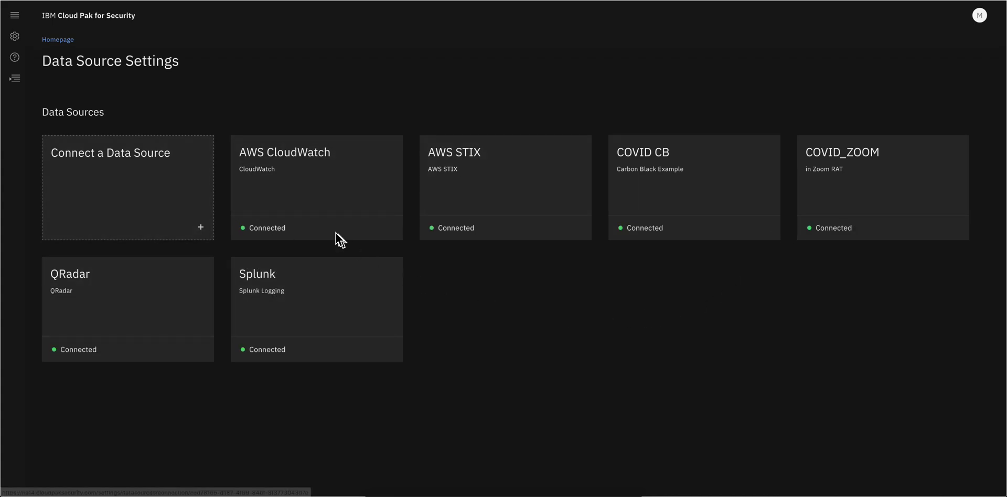
- Return to Threat Intelligence Insights and search for "apt41"
{"action": "left_click", "coordinate": [60, 42]}
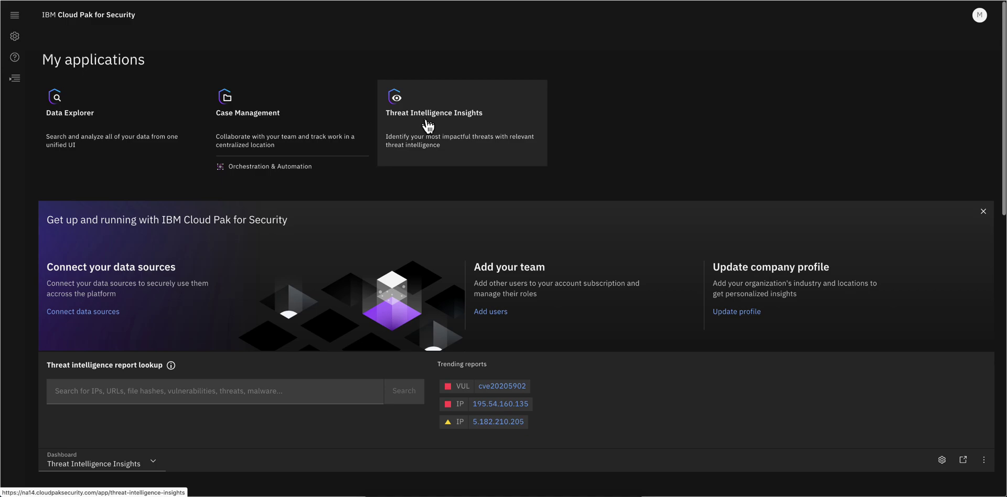
{"action": "left_click", "coordinate": [427, 125]}
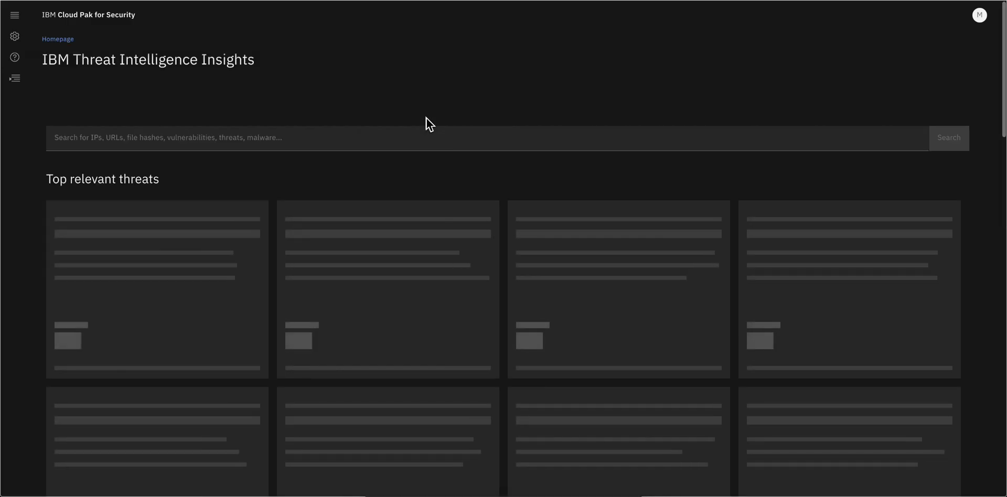
{"action": "left_click", "coordinate": [310, 143]}
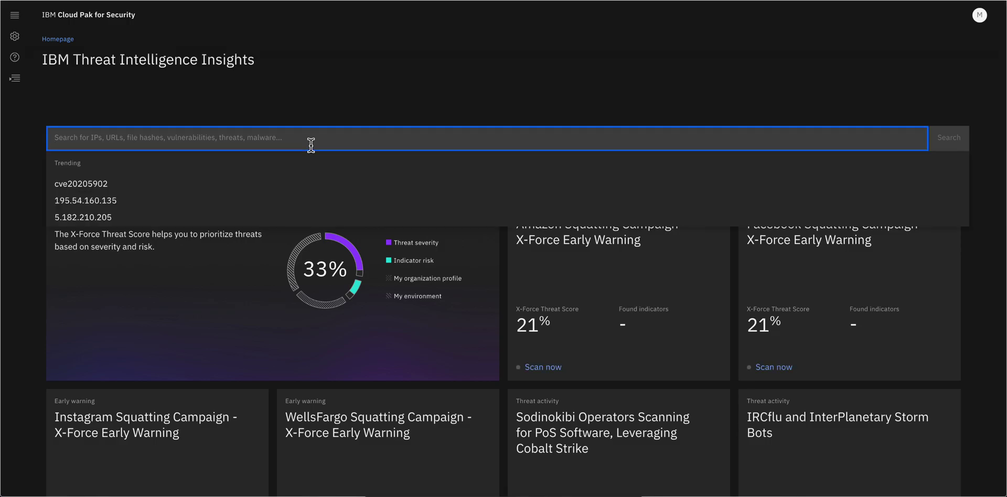
{"action": "type", "text": "apt41"}
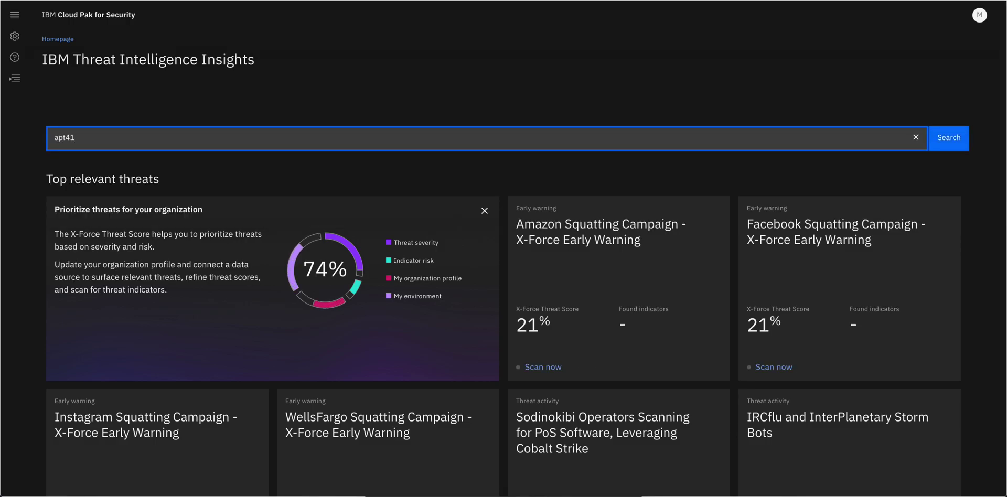
{"action": "key", "text": "Return"}
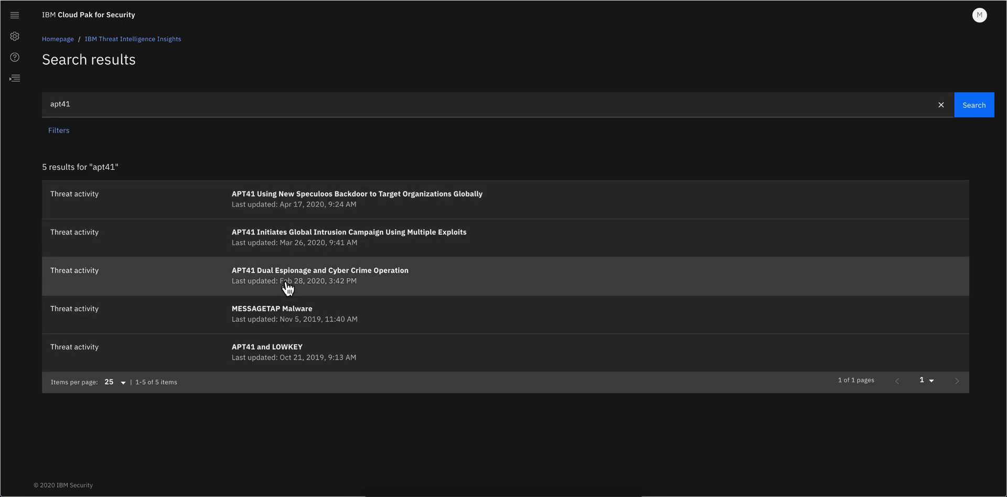
- Open the "APT41 Dual Espionage and Cyber Crime Operation" report and review its analysis and recommendations
{"action": "mouse_move", "coordinate": [287, 288]}
{"action": "left_click", "coordinate": [293, 276]}
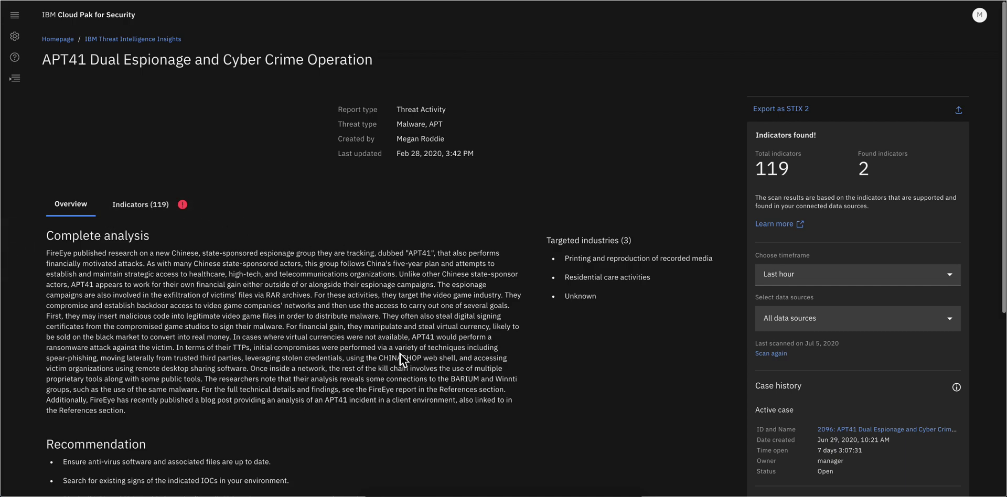
{"action": "scroll", "coordinate": [386, 431], "scroll_direction": "down", "scroll_amount": 3}
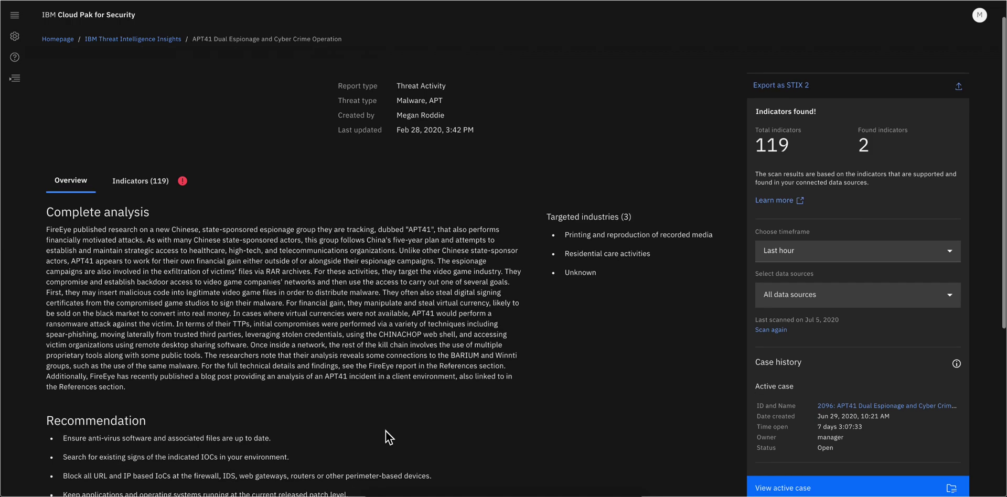
{"action": "scroll", "coordinate": [385, 431], "scroll_direction": "up", "scroll_amount": 3}
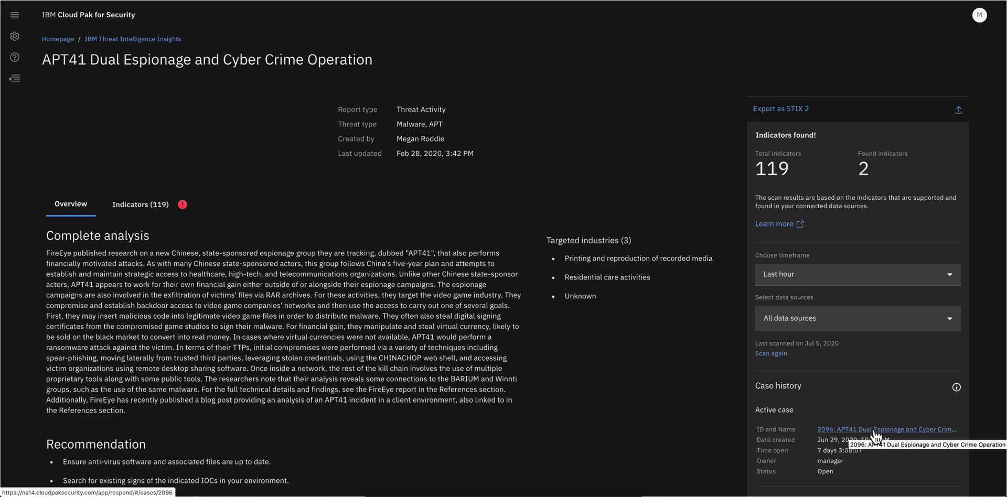
- Open the active case linked to the APT41 report and run a Data Explorer query on its first Malware MD5 Hash artifact
{"action": "left_click", "coordinate": [877, 431]}
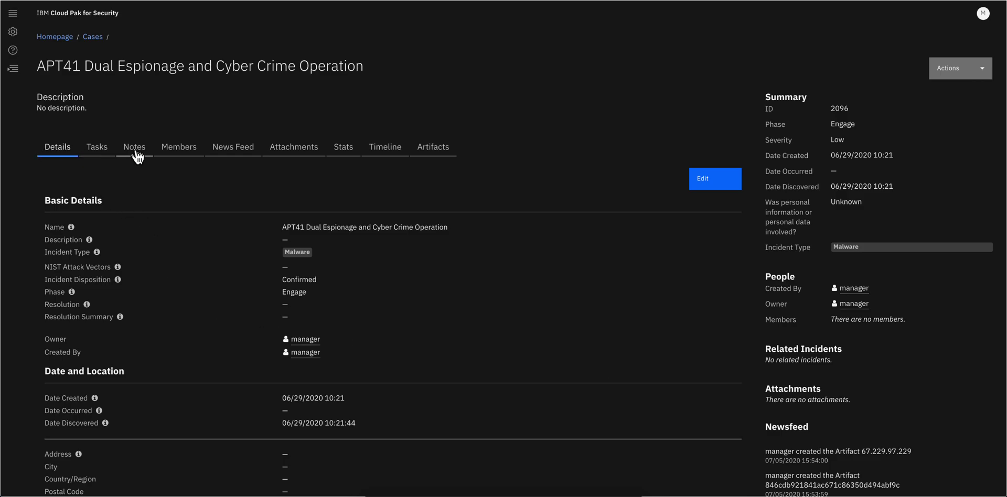
{"action": "left_click", "coordinate": [440, 154]}
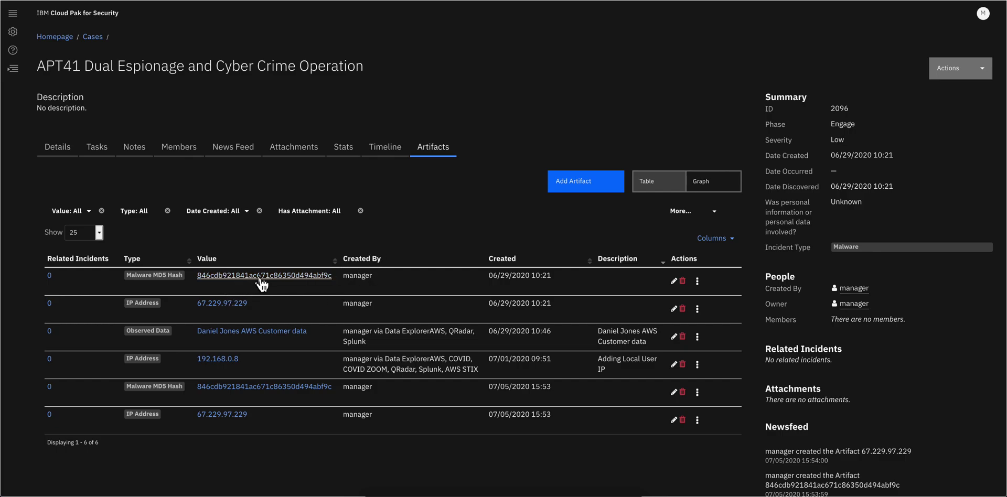
{"action": "left_click", "coordinate": [698, 282]}
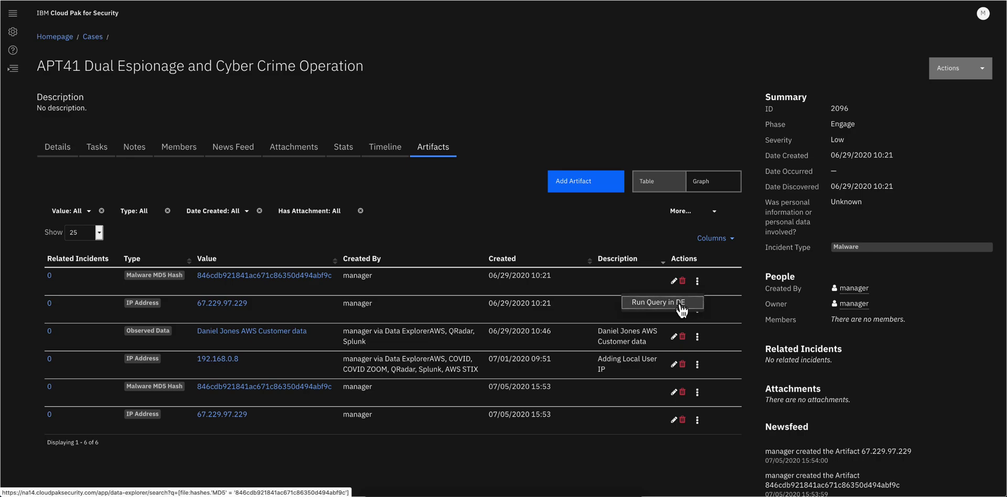
{"action": "left_click", "coordinate": [681, 304]}
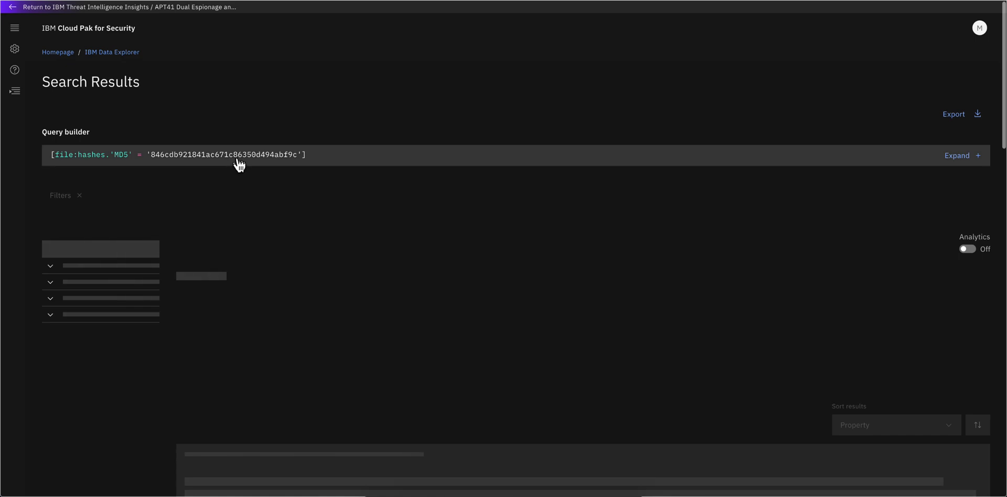
- Expand the query builder, try adding an OR operator to the MD5 hash query, browse the offered properties, and remove the operator
{"action": "left_click", "coordinate": [316, 158]}
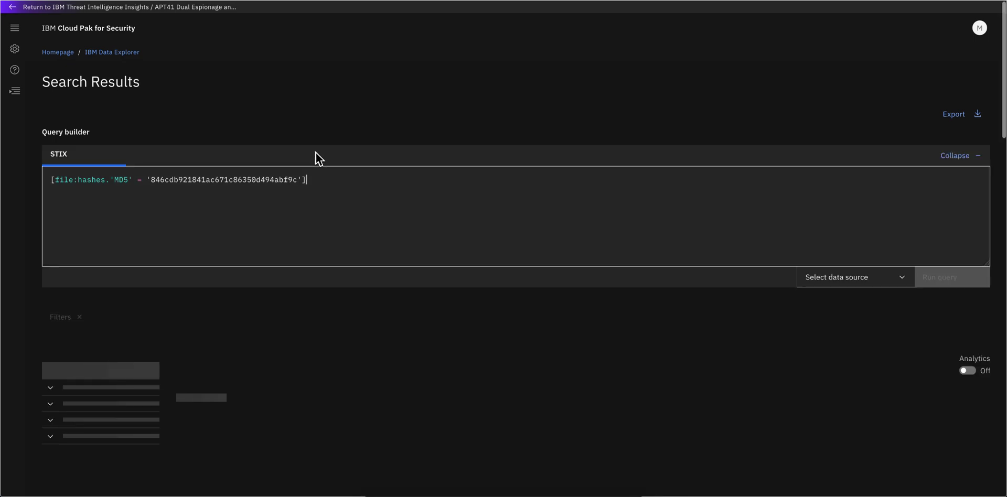
{"action": "left_click", "coordinate": [317, 180]}
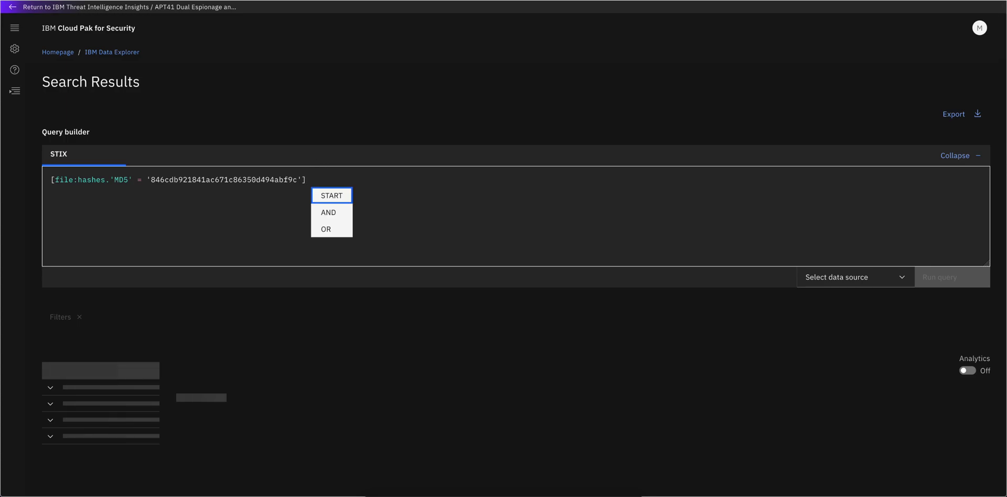
{"action": "left_click", "coordinate": [334, 236]}
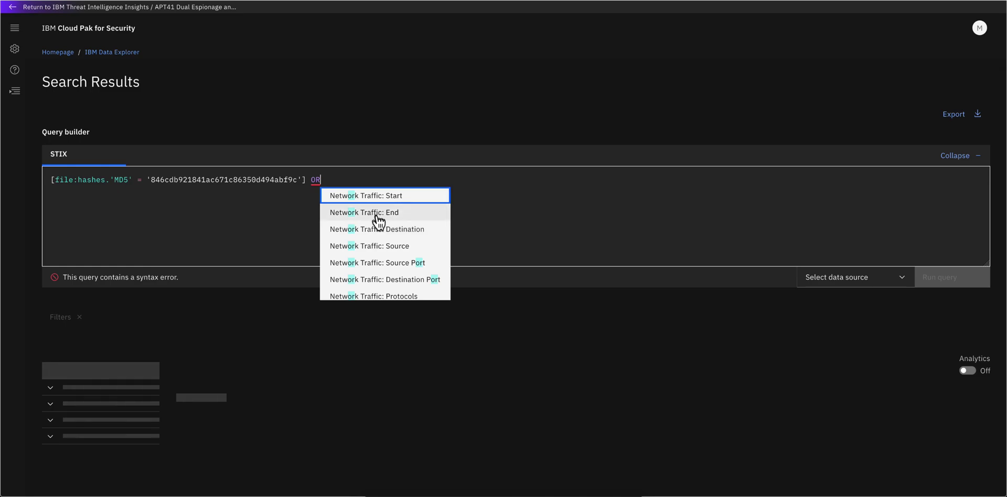
{"action": "scroll", "coordinate": [378, 222], "scroll_direction": "down", "scroll_amount": 5}
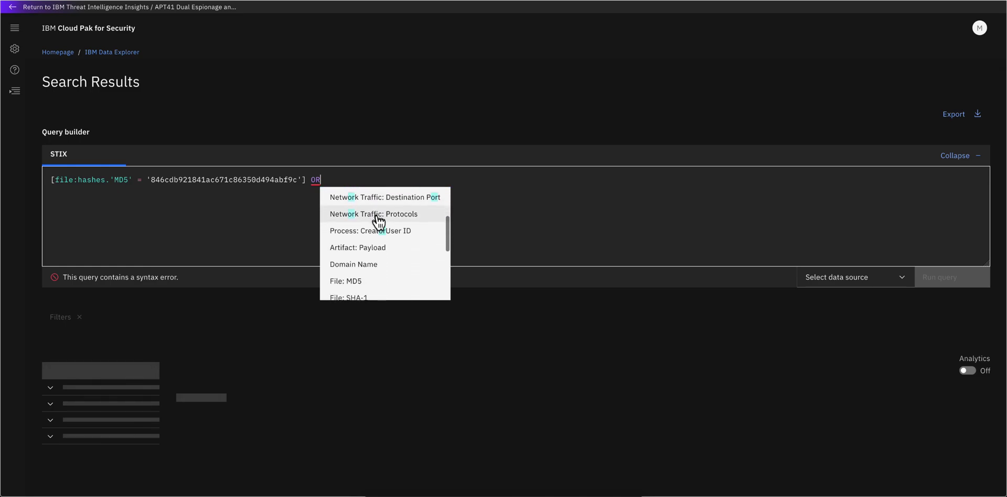
{"action": "scroll", "coordinate": [379, 223], "scroll_direction": "down", "scroll_amount": 8}
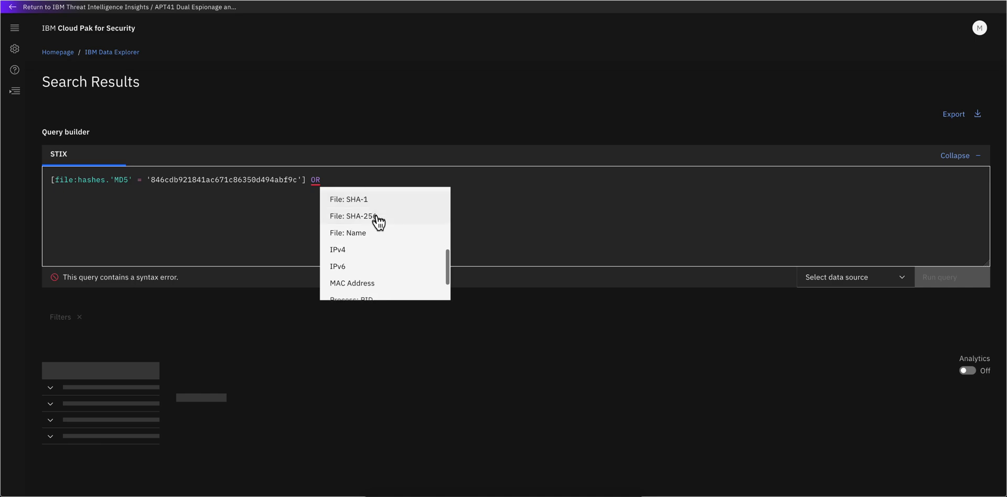
{"action": "scroll", "coordinate": [379, 222], "scroll_direction": "down", "scroll_amount": 6}
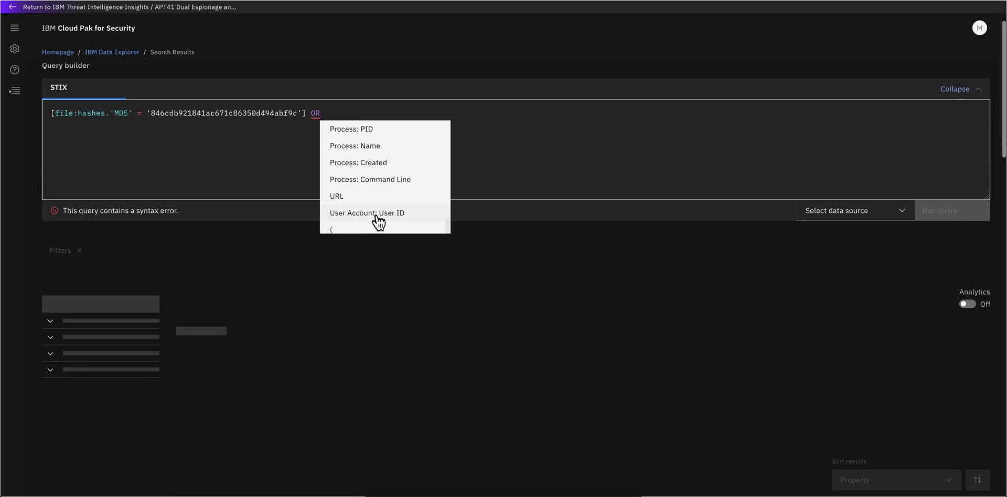
{"action": "scroll", "coordinate": [378, 223], "scroll_direction": "up", "scroll_amount": 1}
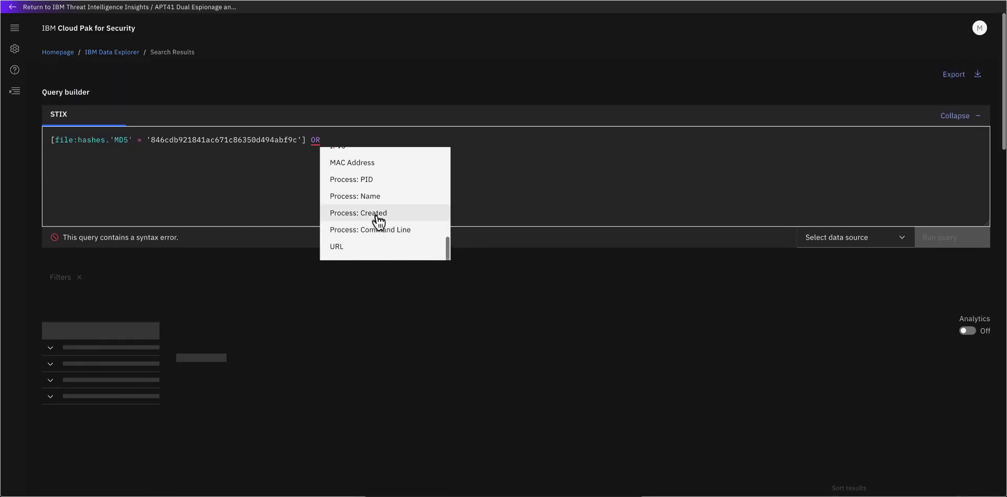
{"action": "left_click", "coordinate": [347, 134]}
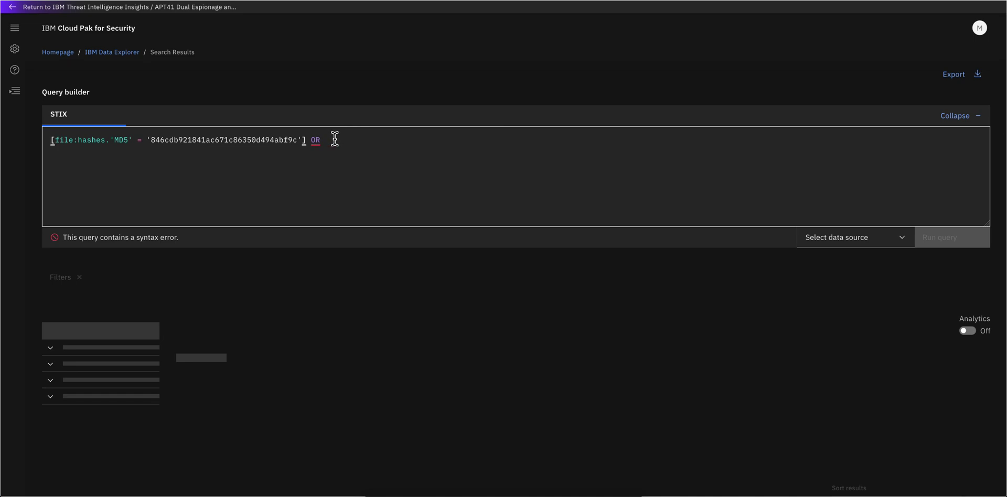
{"action": "key", "text": "ctrl+space"}
{"action": "key", "text": "BackSpace"}
{"action": "key", "text": "BackSpace"}
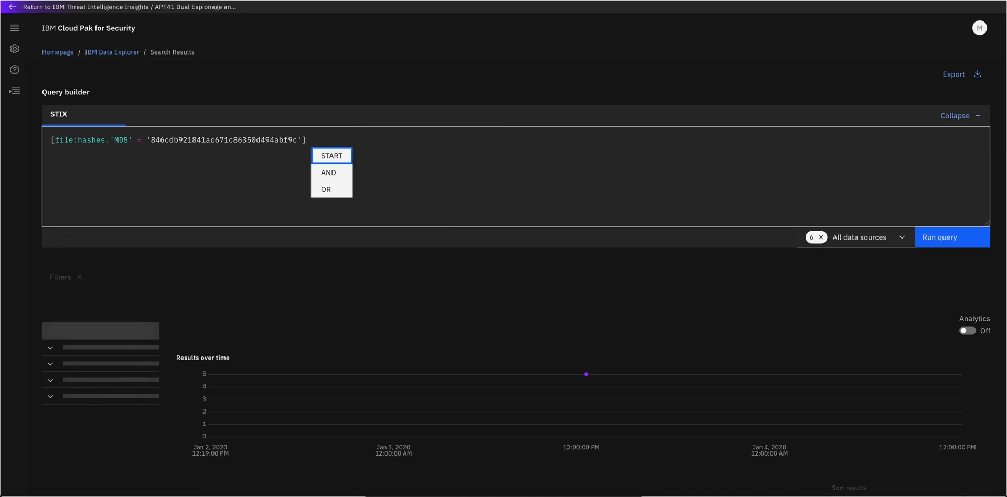
- Add a START/STOP range covering the last 72 hours to the MD5 query and limit its data sources to AWS, QRadar and Splunk
{"action": "key", "text": "Return"}
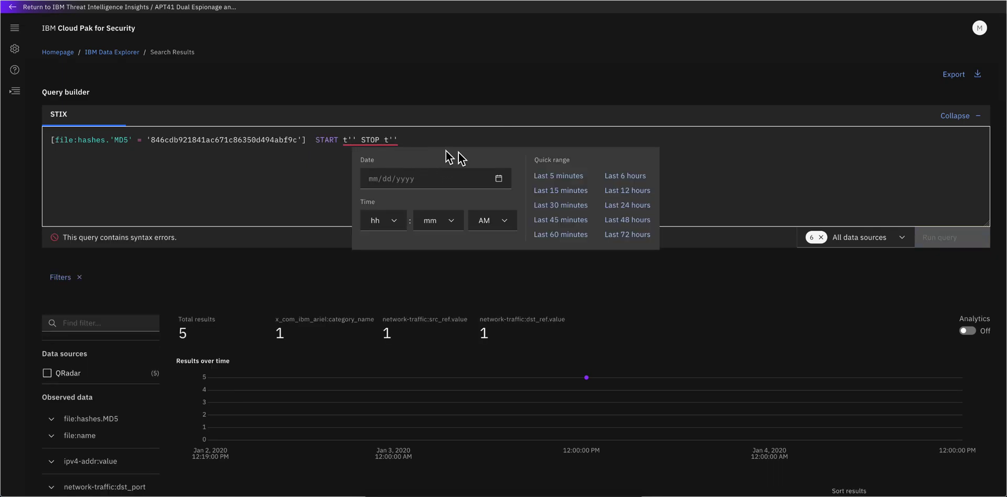
{"action": "left_click", "coordinate": [632, 235]}
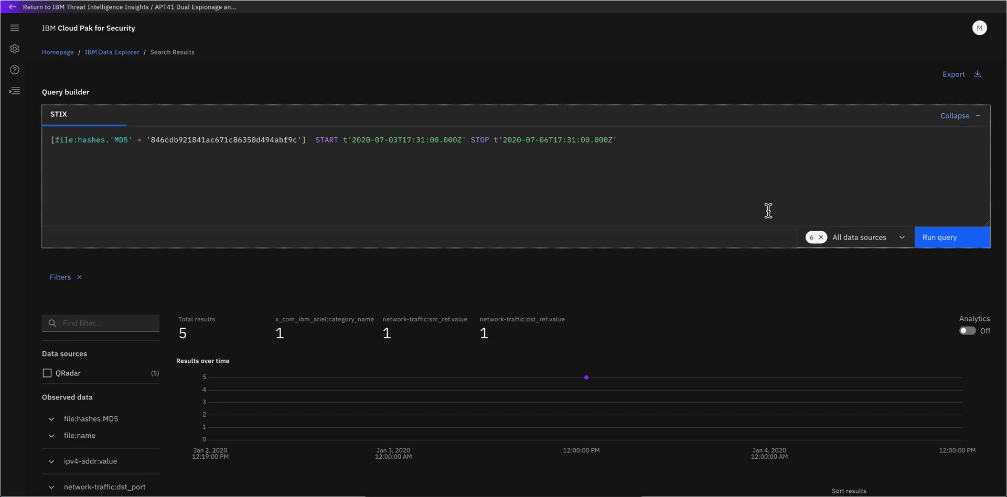
{"action": "left_click", "coordinate": [886, 241]}
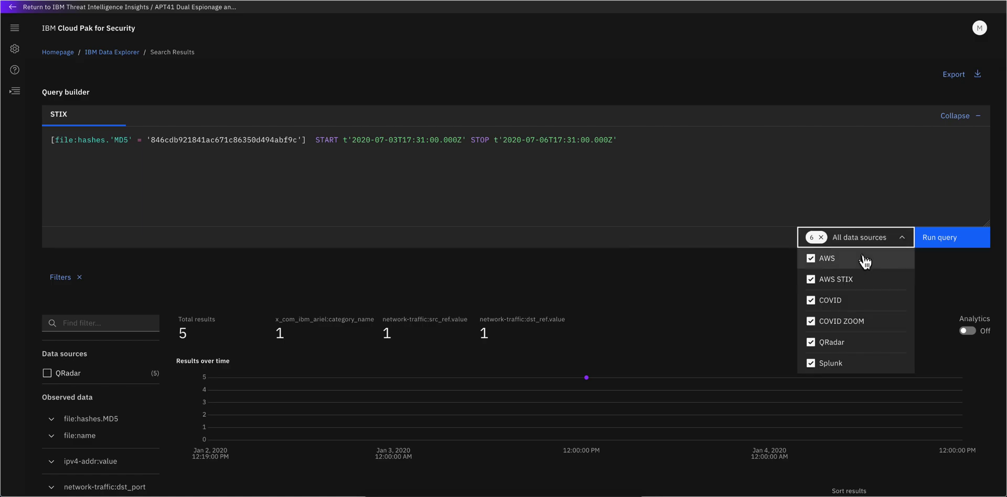
{"action": "left_click", "coordinate": [813, 282]}
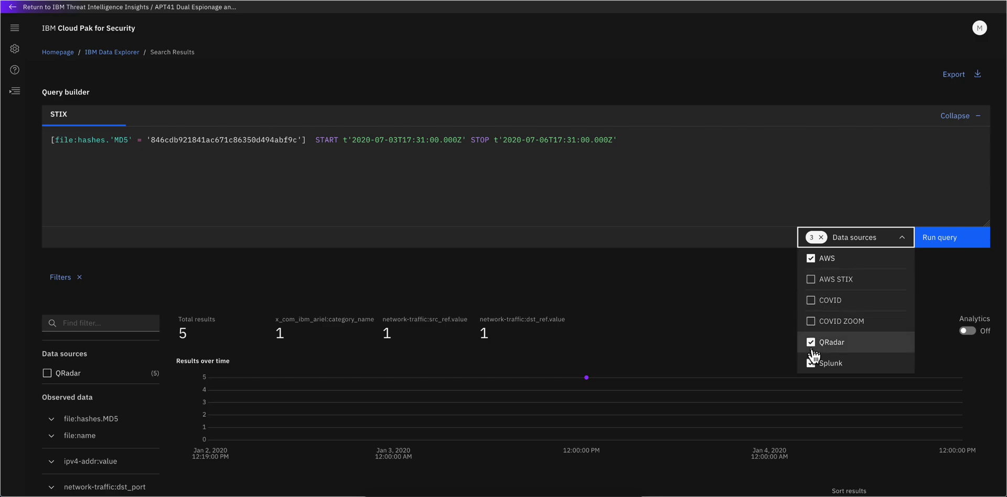
{"action": "left_click", "coordinate": [939, 238]}
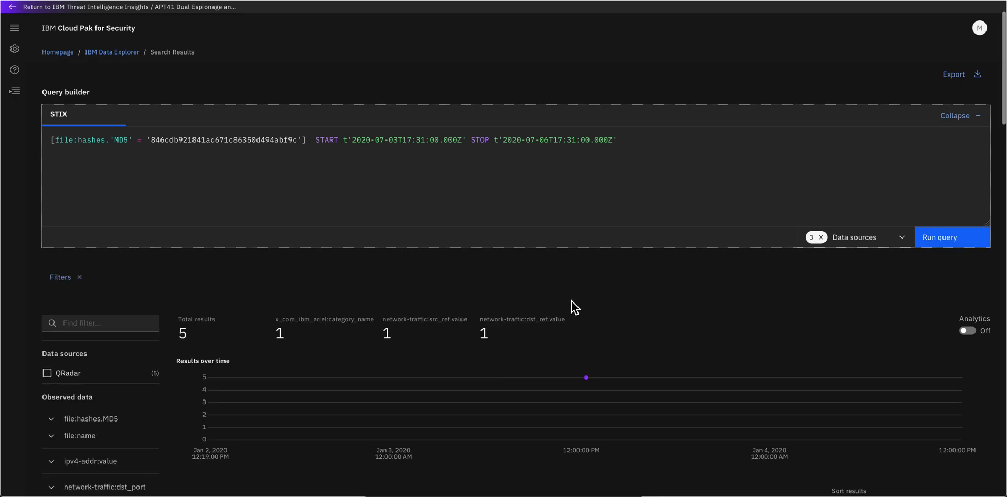
- Review the MD5 hash search results, examining each QRadar record's network, process, file, directory and payload details
{"action": "scroll", "coordinate": [571, 300], "scroll_direction": "down", "scroll_amount": 3}
{"action": "scroll", "coordinate": [572, 304], "scroll_direction": "down", "scroll_amount": 4}
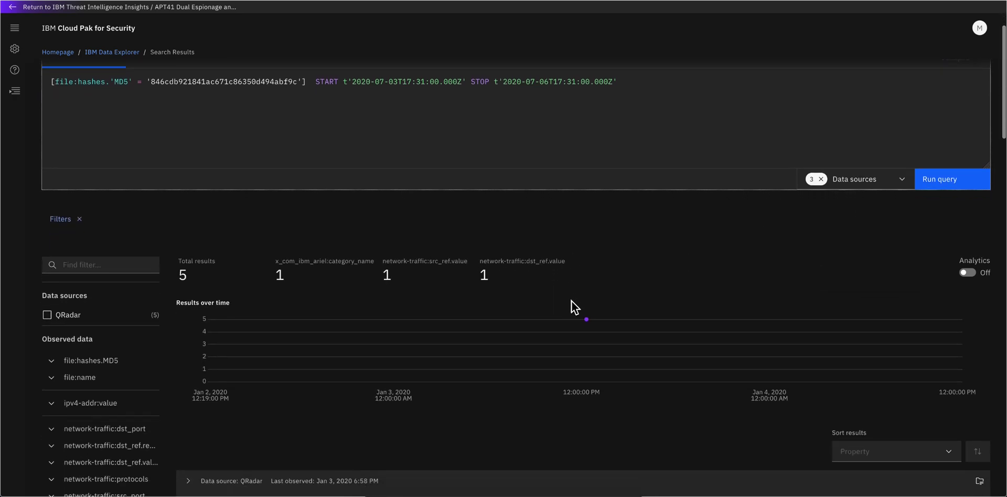
{"action": "scroll", "coordinate": [572, 301], "scroll_direction": "down", "scroll_amount": 7}
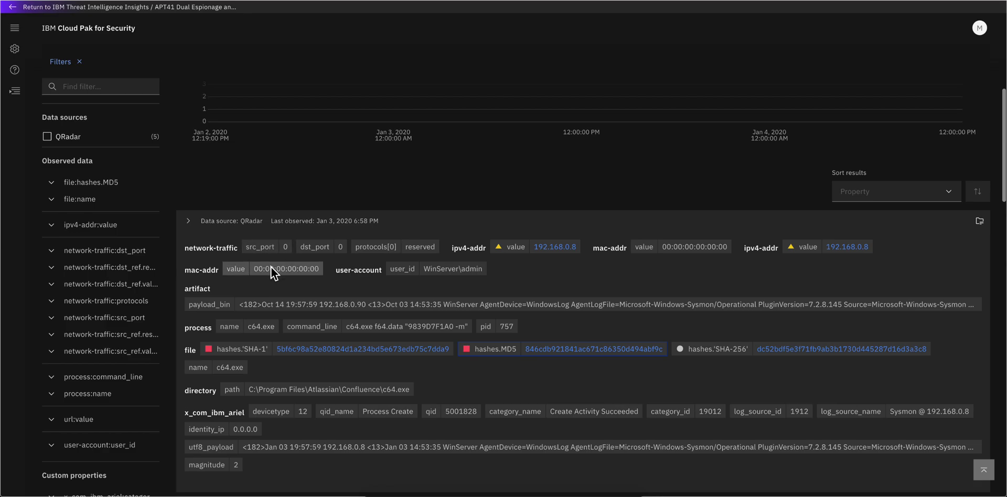
{"action": "scroll", "coordinate": [272, 267], "scroll_direction": "down", "scroll_amount": 6}
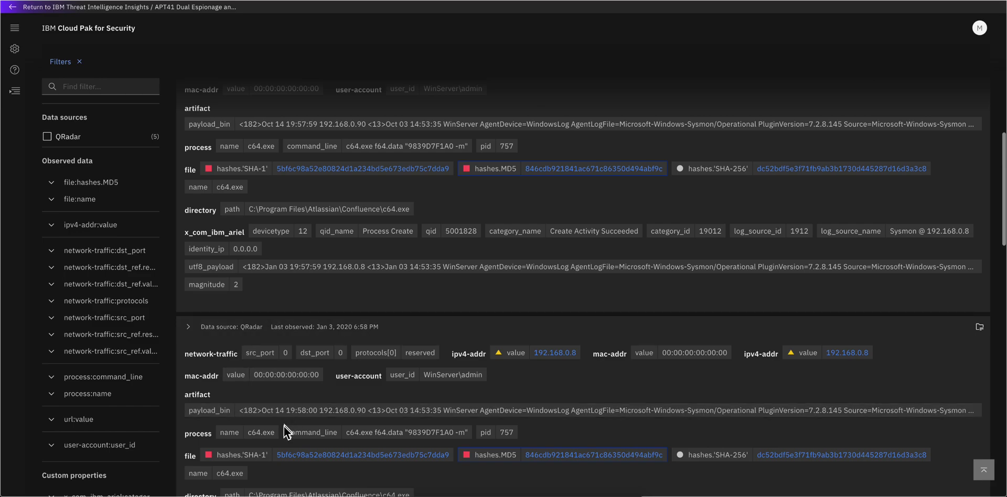
{"action": "scroll", "coordinate": [310, 432], "scroll_direction": "down", "scroll_amount": 3}
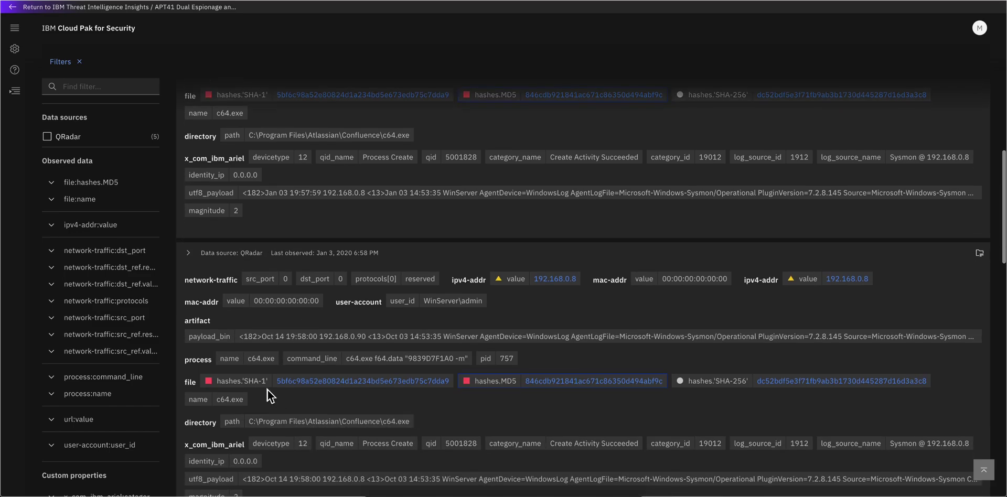
{"action": "scroll", "coordinate": [307, 394], "scroll_direction": "down", "scroll_amount": 5}
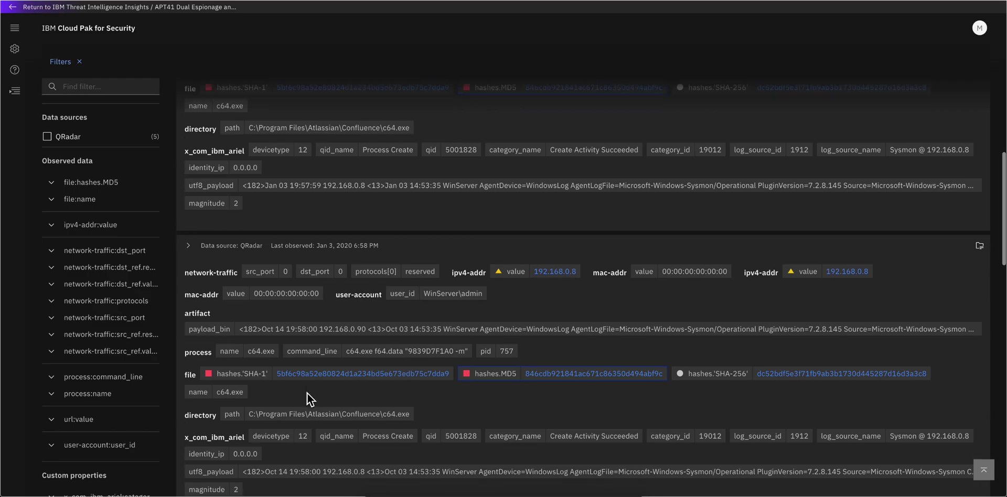
{"action": "scroll", "coordinate": [307, 393], "scroll_direction": "down", "scroll_amount": 6}
{"action": "scroll", "coordinate": [307, 393], "scroll_direction": "down", "scroll_amount": 2}
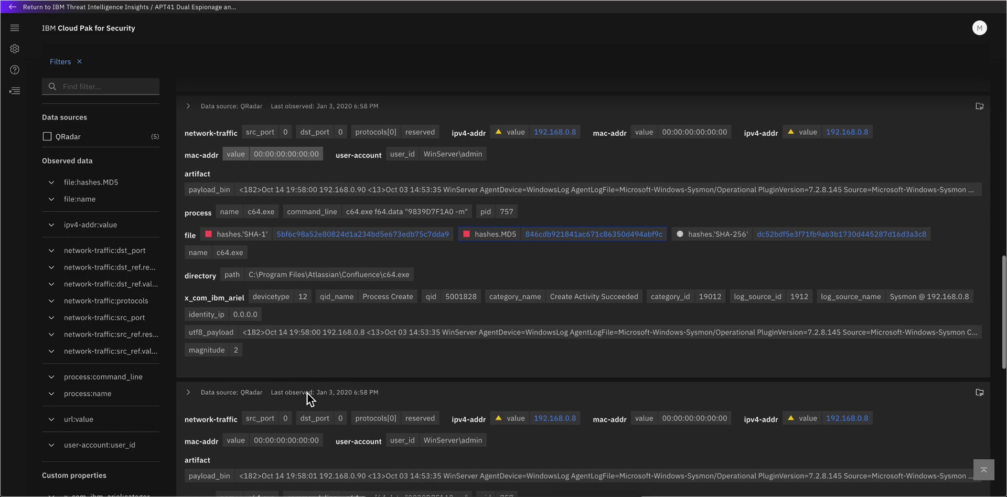
{"action": "scroll", "coordinate": [254, 387], "scroll_direction": "down", "scroll_amount": 6}
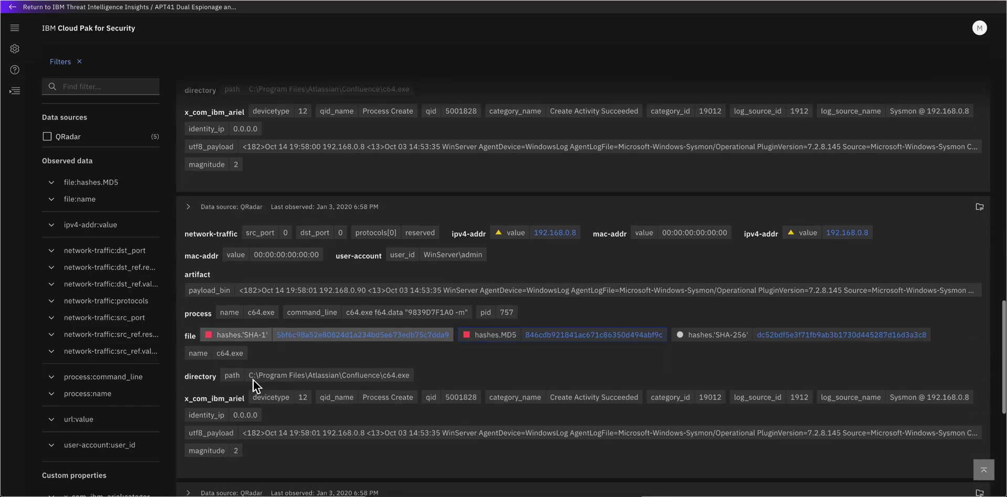
{"action": "scroll", "coordinate": [253, 380], "scroll_direction": "down", "scroll_amount": 8}
{"action": "scroll", "coordinate": [253, 380], "scroll_direction": "up", "scroll_amount": 13}
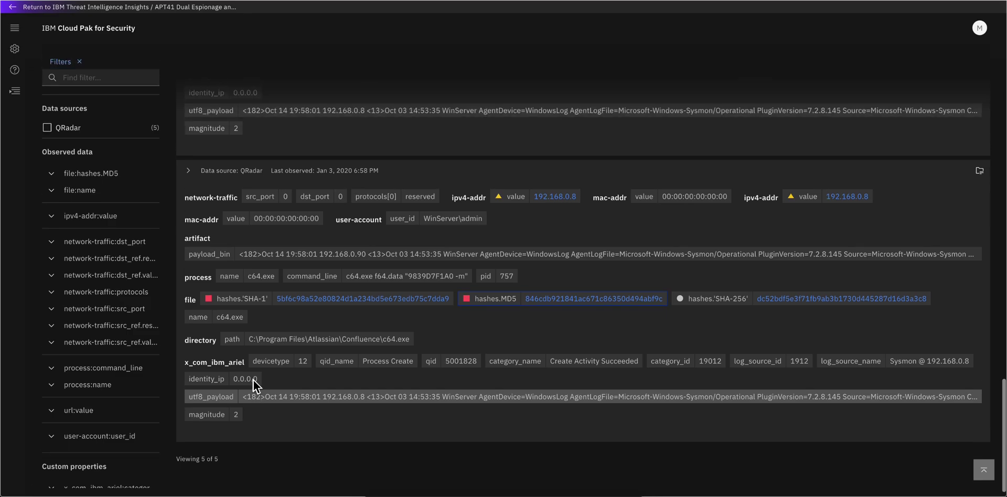
{"action": "scroll", "coordinate": [254, 379], "scroll_direction": "up", "scroll_amount": 10}
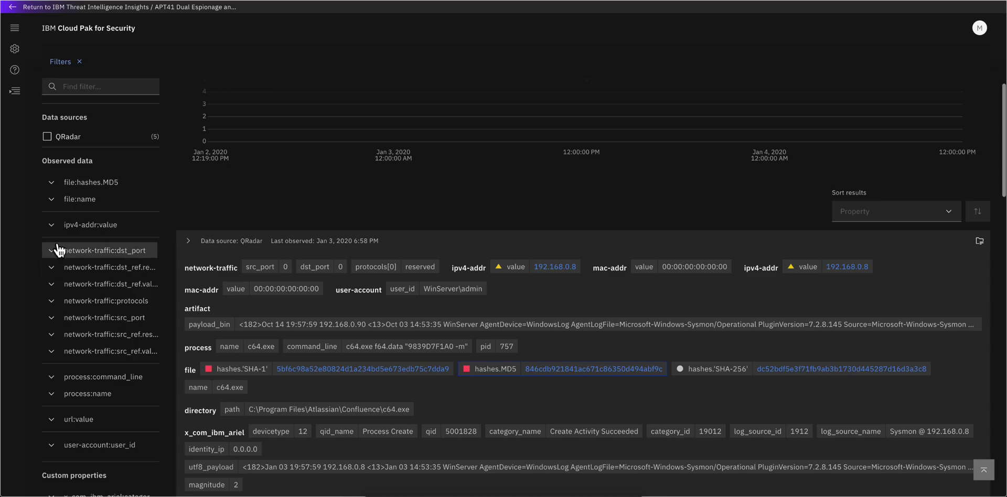
- Expand the ipv4-addr:value filter and open the X-Force details of IP address 192.168.0.8 from the first result
{"action": "left_click", "coordinate": [51, 226]}
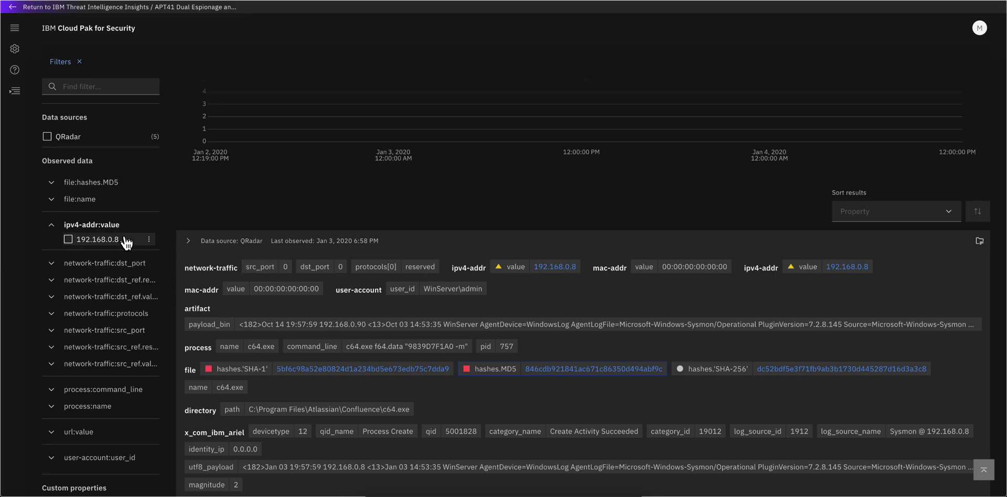
{"action": "scroll", "coordinate": [549, 303], "scroll_direction": "down", "scroll_amount": 6}
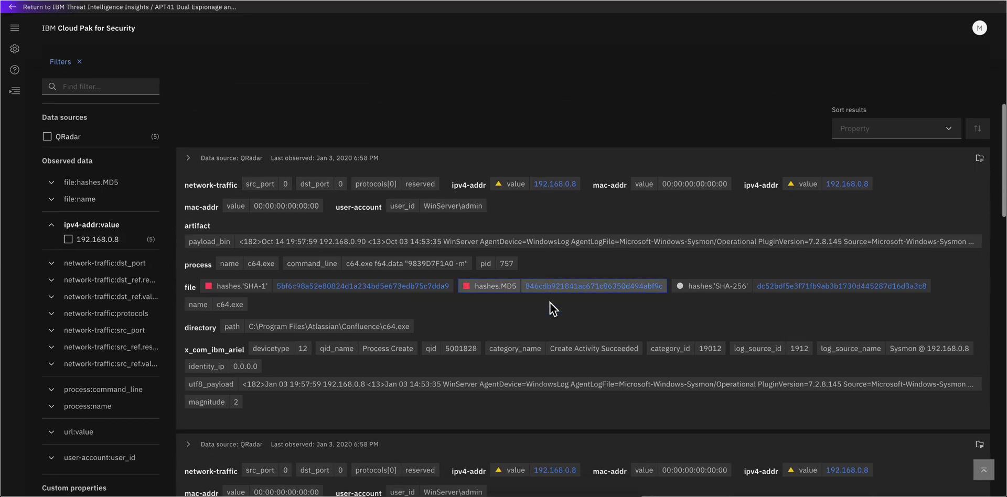
{"action": "scroll", "coordinate": [549, 303], "scroll_direction": "up", "scroll_amount": 8}
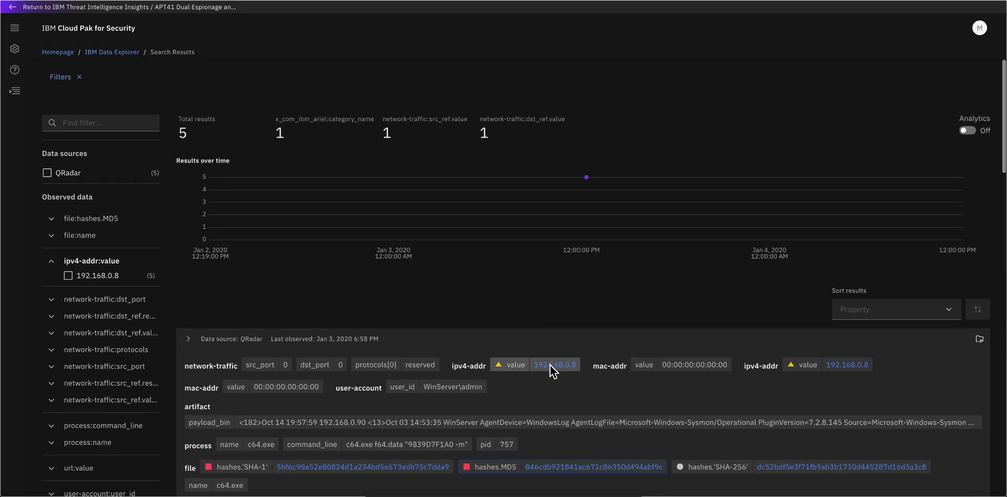
{"action": "left_click", "coordinate": [550, 365]}
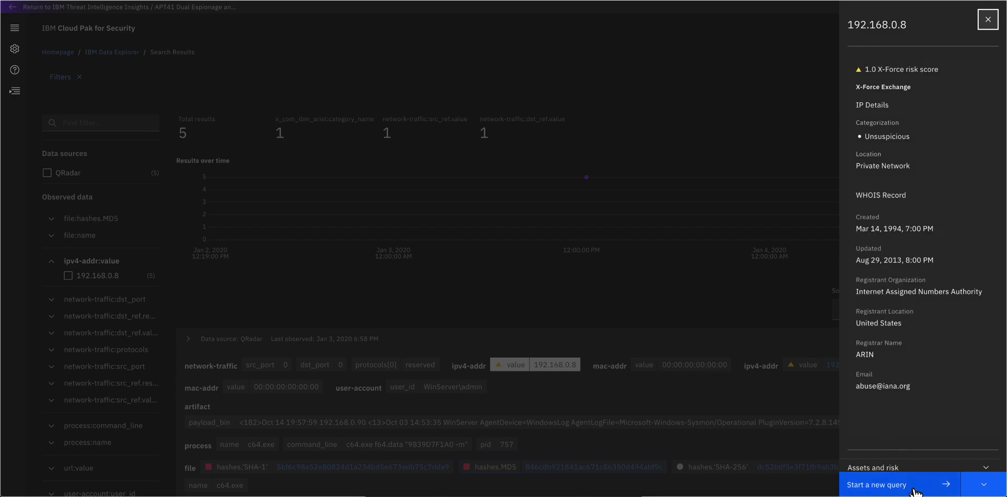
- Start a new query on 192.168.0.8, exclude AWS STIX, COVID and COVID ZOOM from its data sources, and run it
{"action": "left_click", "coordinate": [892, 484]}
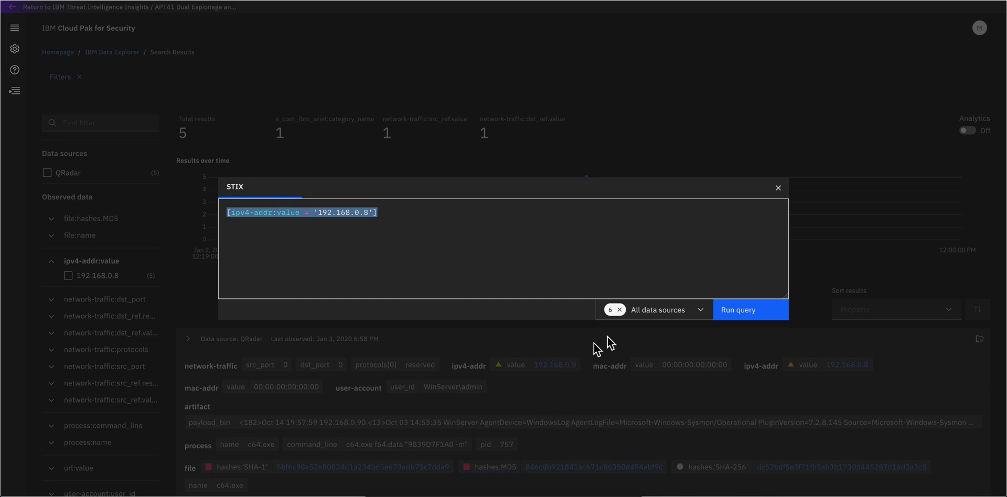
{"action": "left_click", "coordinate": [688, 315]}
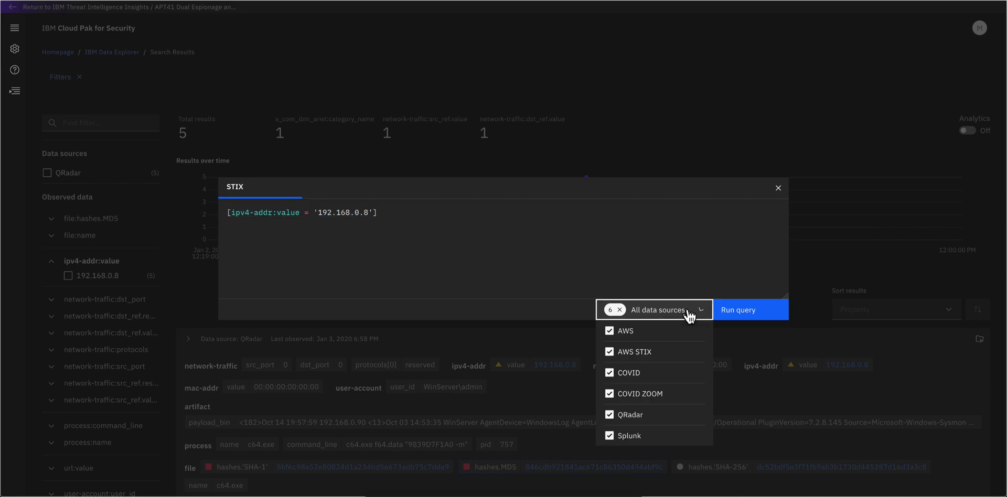
{"action": "left_click", "coordinate": [609, 351]}
{"action": "left_click", "coordinate": [609, 372]}
{"action": "left_click", "coordinate": [610, 394]}
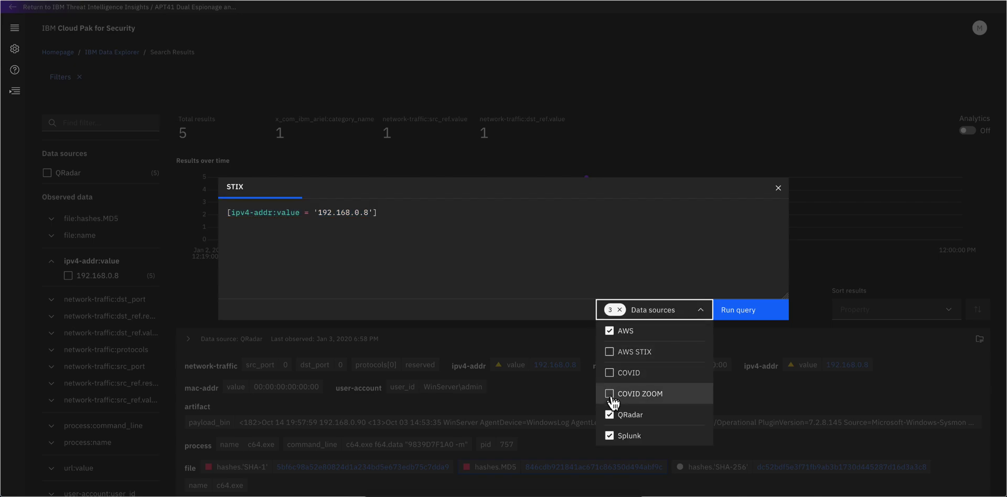
{"action": "left_click", "coordinate": [753, 314]}
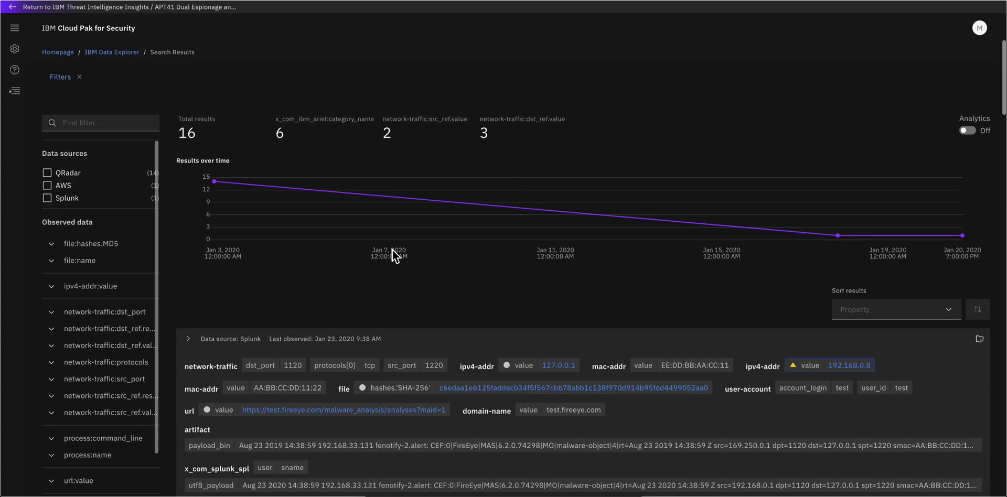
- Review the results of the IP address query, examining the Splunk, AWS and QRadar records
{"action": "scroll", "coordinate": [388, 260], "scroll_direction": "down", "scroll_amount": 3}
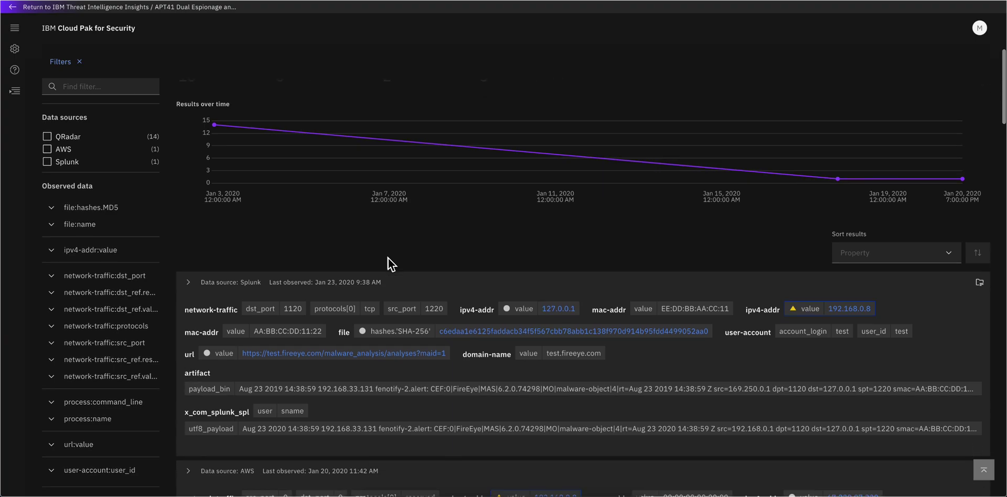
{"action": "scroll", "coordinate": [388, 258], "scroll_direction": "down", "scroll_amount": 5}
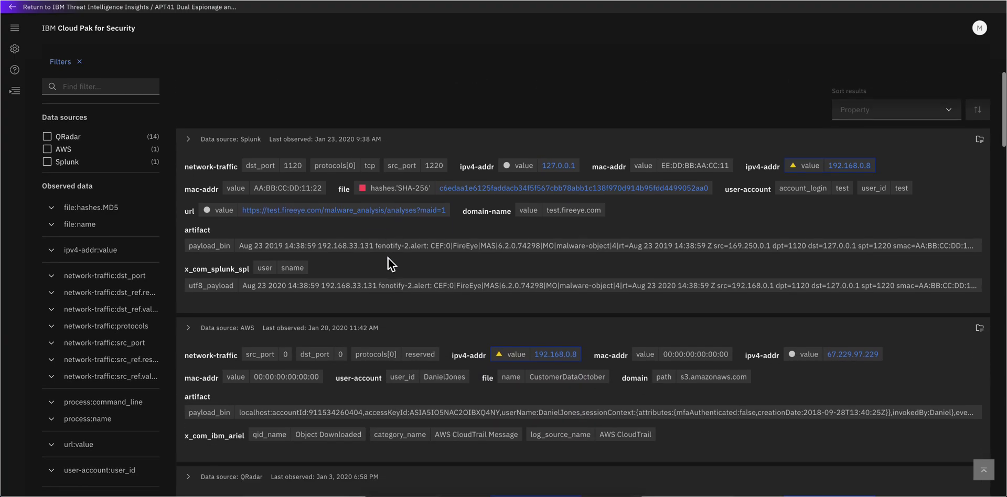
{"action": "scroll", "coordinate": [388, 258], "scroll_direction": "down", "scroll_amount": 3}
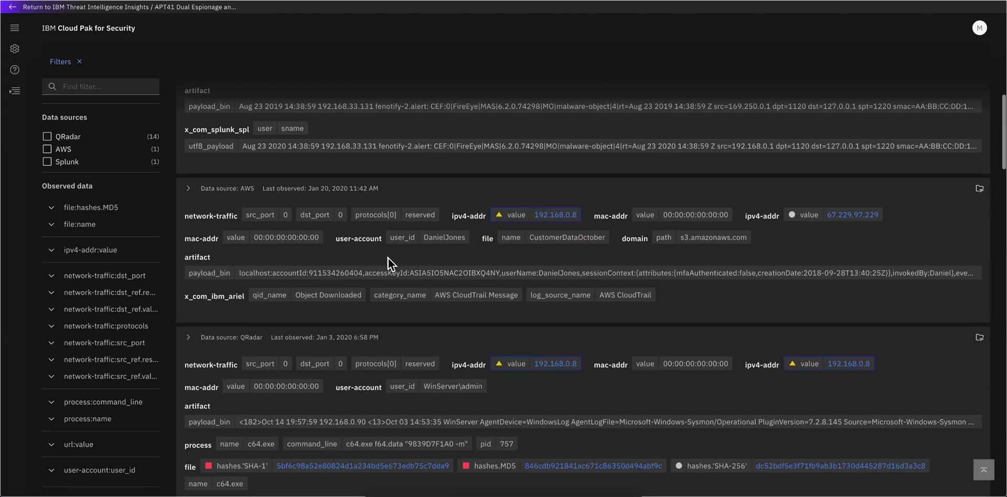
{"action": "scroll", "coordinate": [388, 258], "scroll_direction": "down", "scroll_amount": 1}
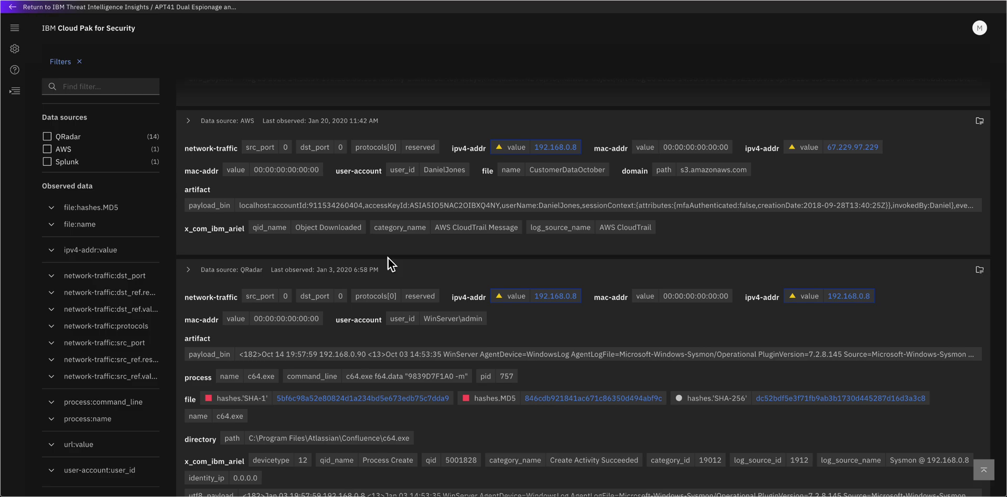
- Filter the 192.168.0.8 query results to the AWS data source and hide the filter list
{"action": "scroll", "coordinate": [388, 258], "scroll_direction": "up", "scroll_amount": 12}
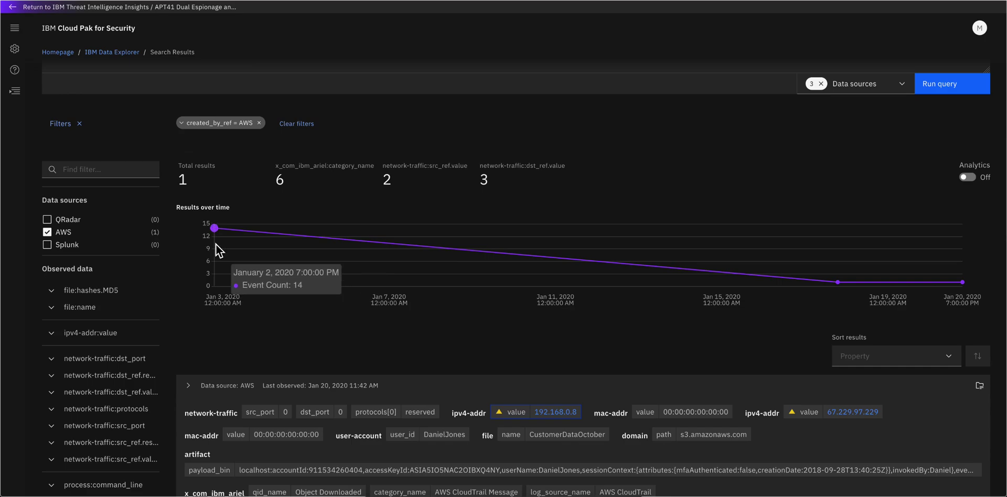
{"action": "left_click", "coordinate": [80, 124]}
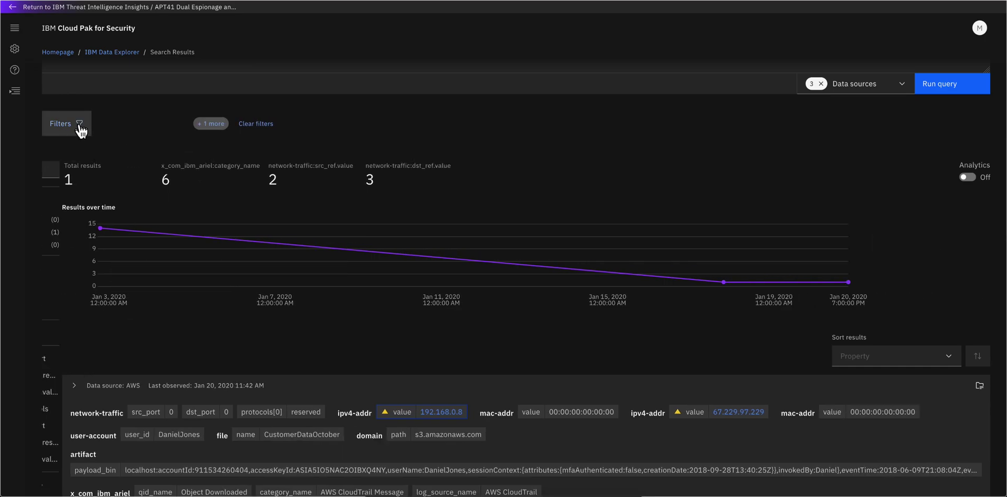
{"action": "scroll", "coordinate": [357, 288], "scroll_direction": "down", "scroll_amount": 3}
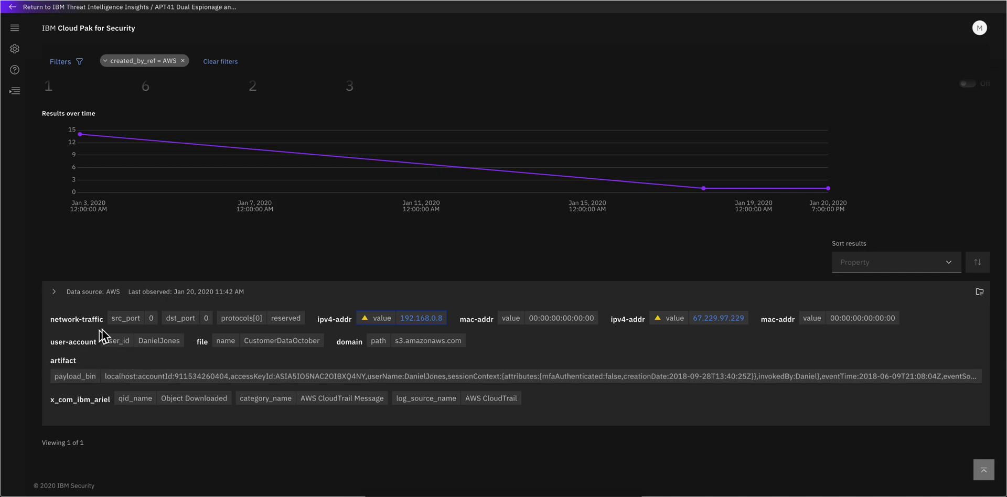
- Expand the AWS record, examine its network, user, file and payload details, and highlight the fullDB_dump30102018.dump key in the payload
{"action": "left_click", "coordinate": [55, 293]}
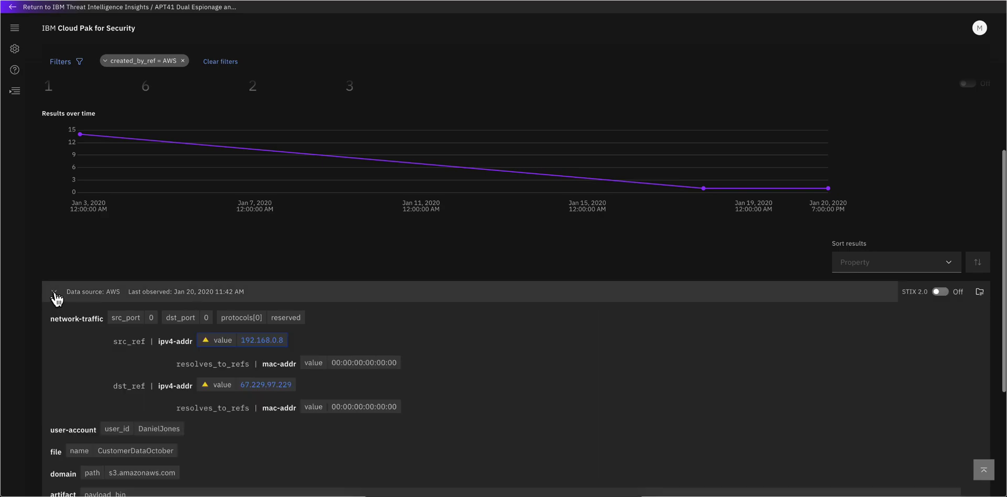
{"action": "scroll", "coordinate": [120, 318], "scroll_direction": "down", "scroll_amount": 2}
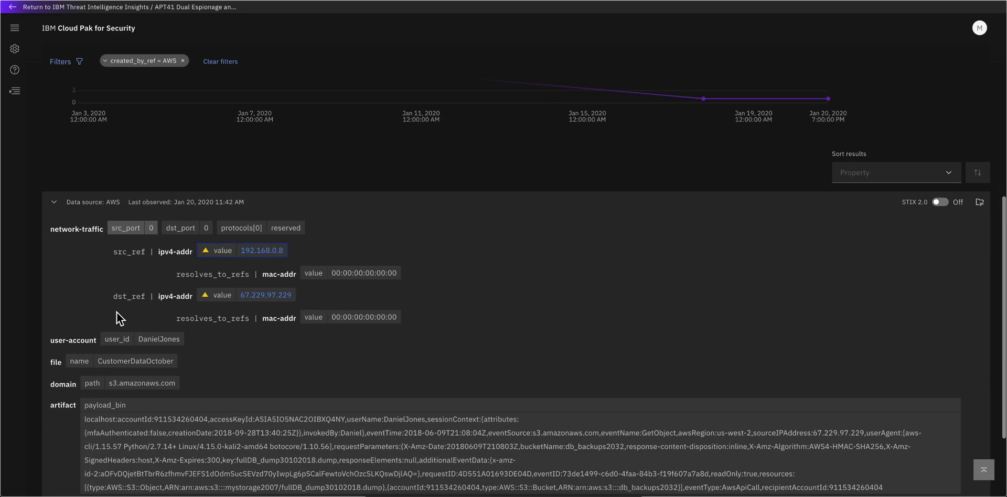
{"action": "scroll", "coordinate": [117, 312], "scroll_direction": "down", "scroll_amount": 3}
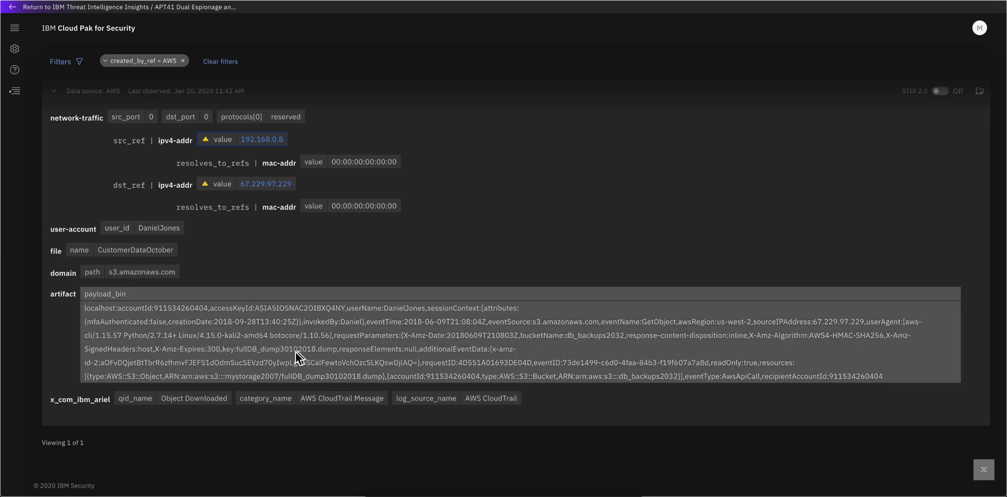
{"action": "scroll", "coordinate": [231, 353], "scroll_direction": "down", "scroll_amount": 1}
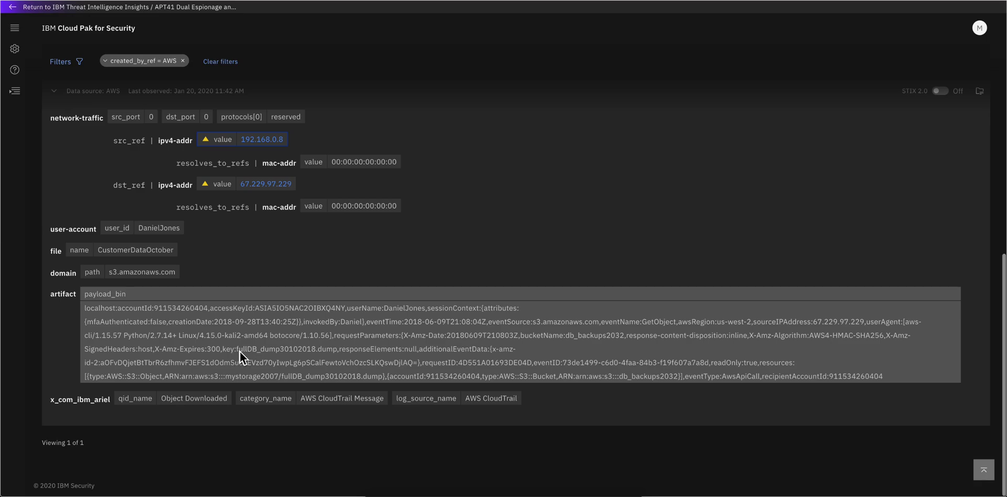
{"action": "left_click_drag", "start_coordinate": [238, 350], "coordinate": [488, 350]}
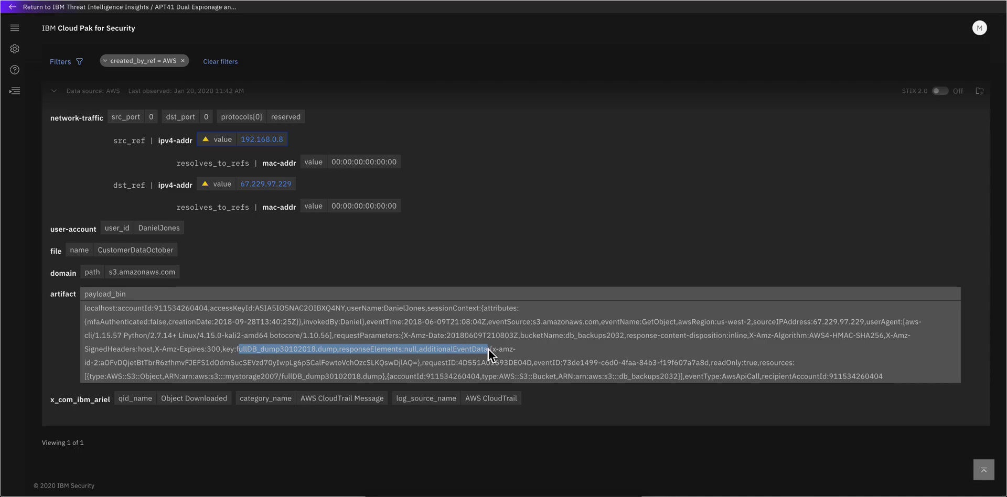
- Add the AWS record to case 2096: APT41 Dual Espionage and Cyber Crime Operation as artifact "Exfiltration Data Occured" with description "This is bad"
{"action": "scroll", "coordinate": [620, 218], "scroll_direction": "up", "scroll_amount": 3}
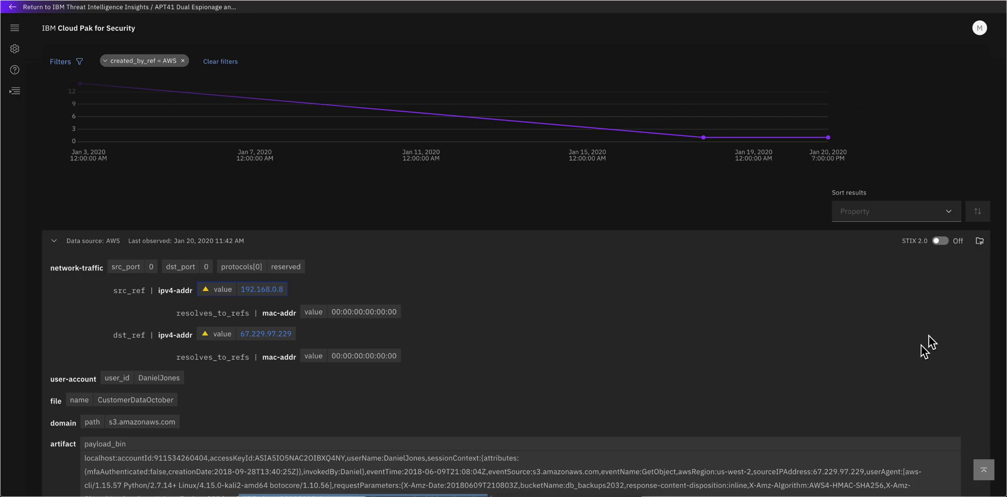
{"action": "left_click", "coordinate": [979, 245]}
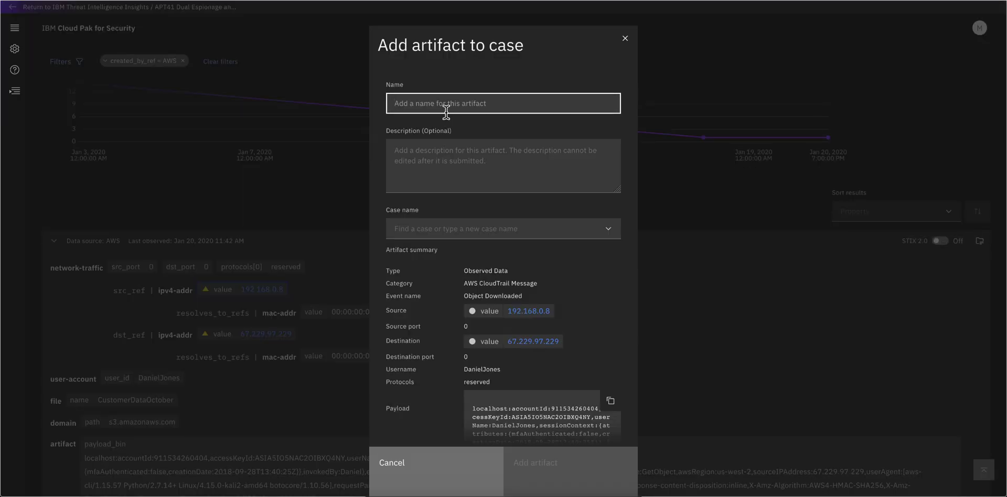
{"action": "type", "text": "Exfiltration Data Occured"}
{"action": "left_click", "coordinate": [446, 164]}
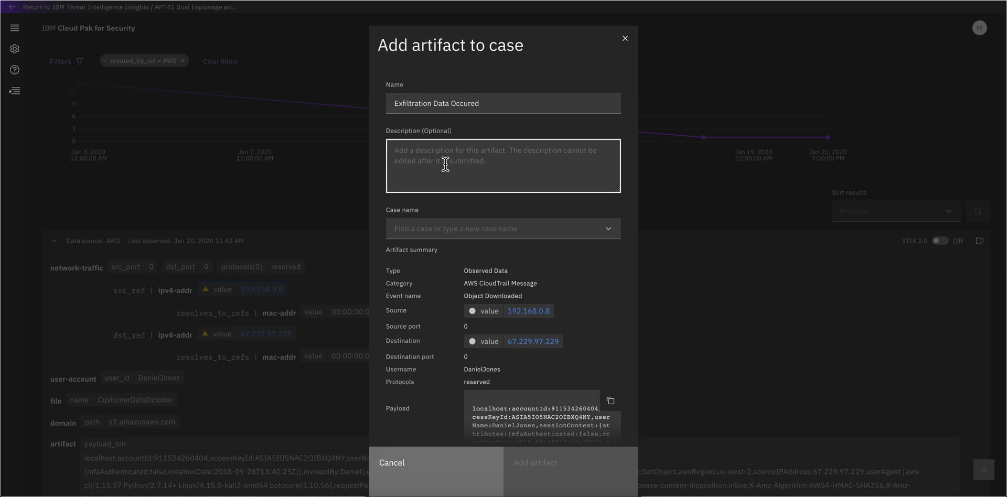
{"action": "type", "text": "D"}
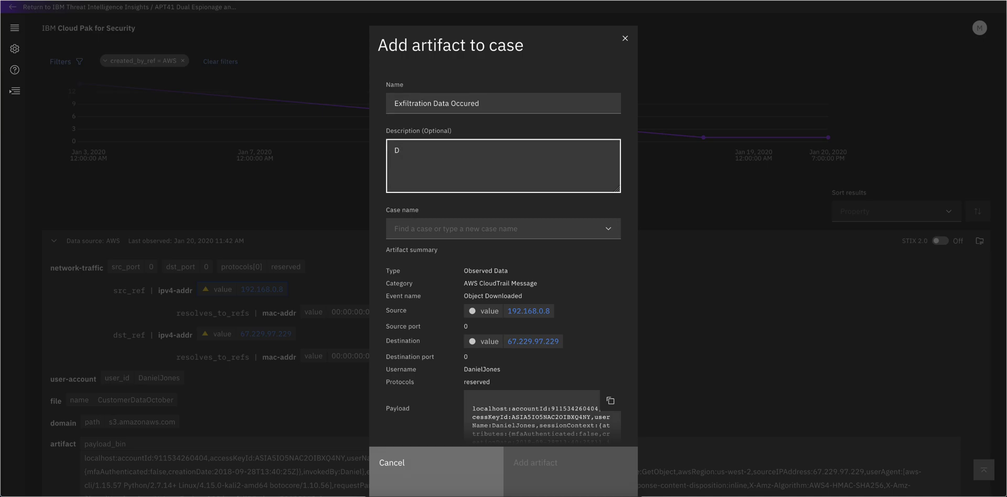
{"action": "key", "text": "BackSpace"}
{"action": "type", "text": "This is bad"}
{"action": "left_click", "coordinate": [459, 229]}
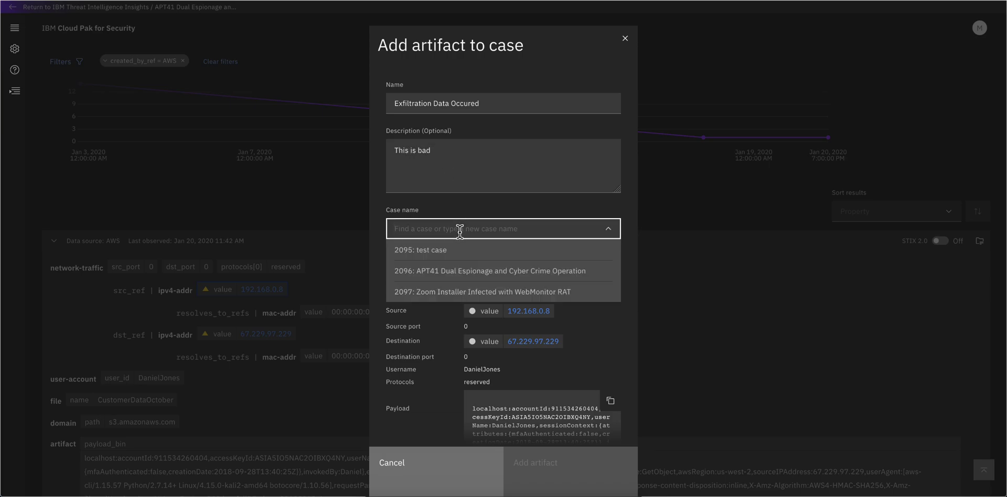
{"action": "left_click", "coordinate": [453, 273]}
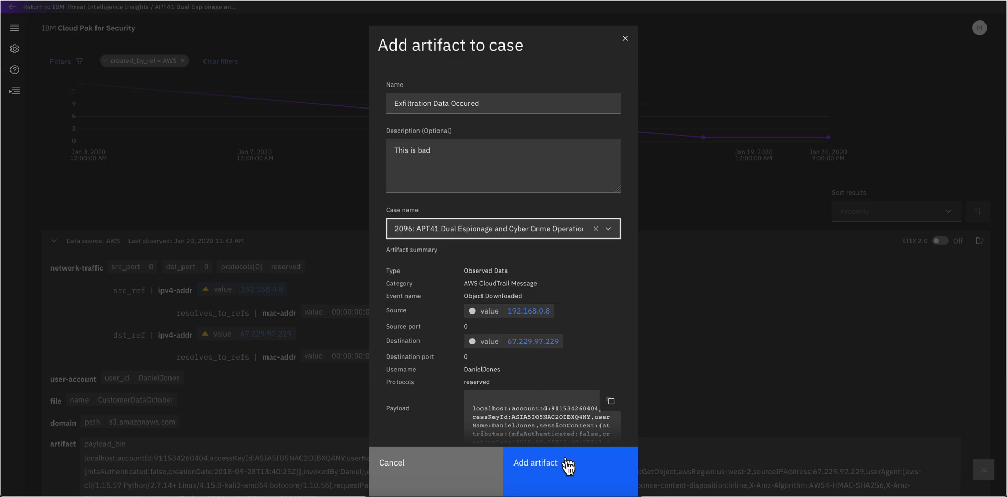
{"action": "left_click", "coordinate": [545, 467]}
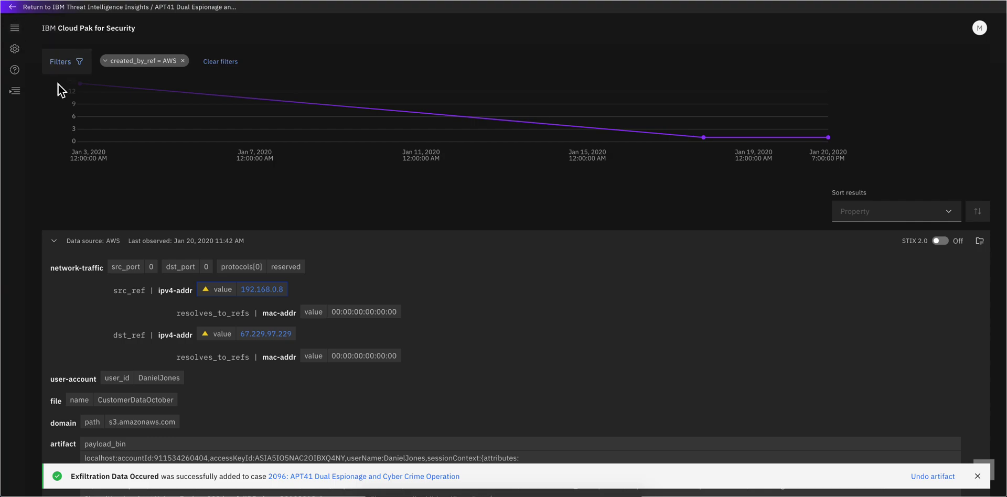
- Leave the search results for the homepage and open the APT41 Dual Espionage and Cyber Crime Operation case from All Open Cases
{"action": "scroll", "coordinate": [58, 84], "scroll_direction": "up", "scroll_amount": 3}
{"action": "scroll", "coordinate": [58, 84], "scroll_direction": "up", "scroll_amount": 3}
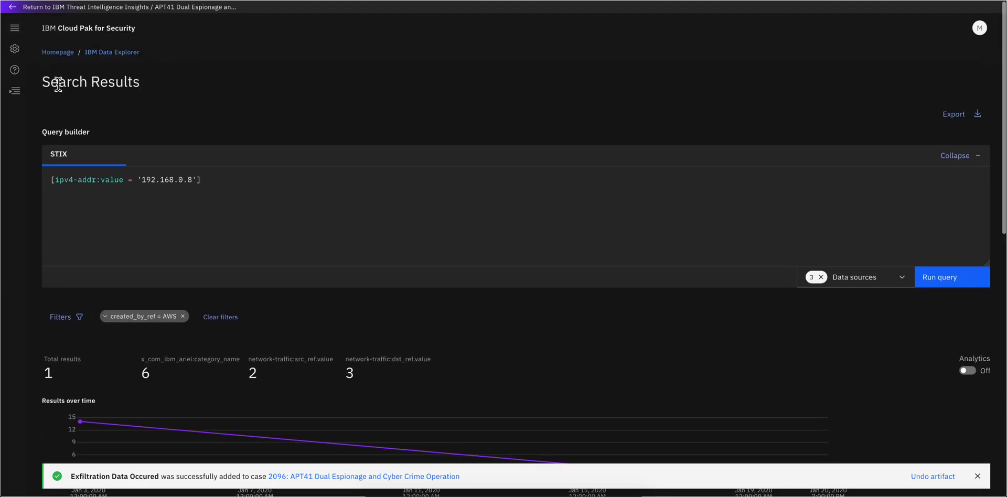
{"action": "left_click", "coordinate": [58, 52]}
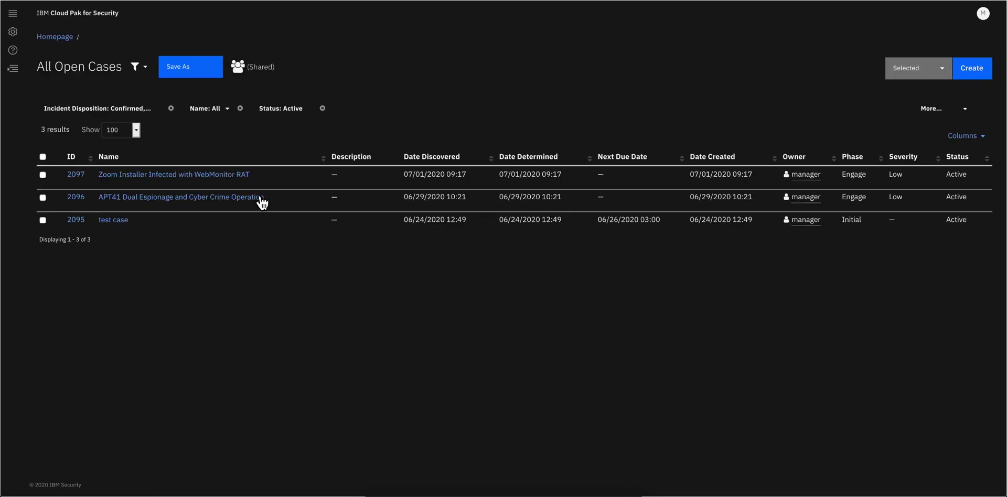
{"action": "left_click", "coordinate": [228, 207]}
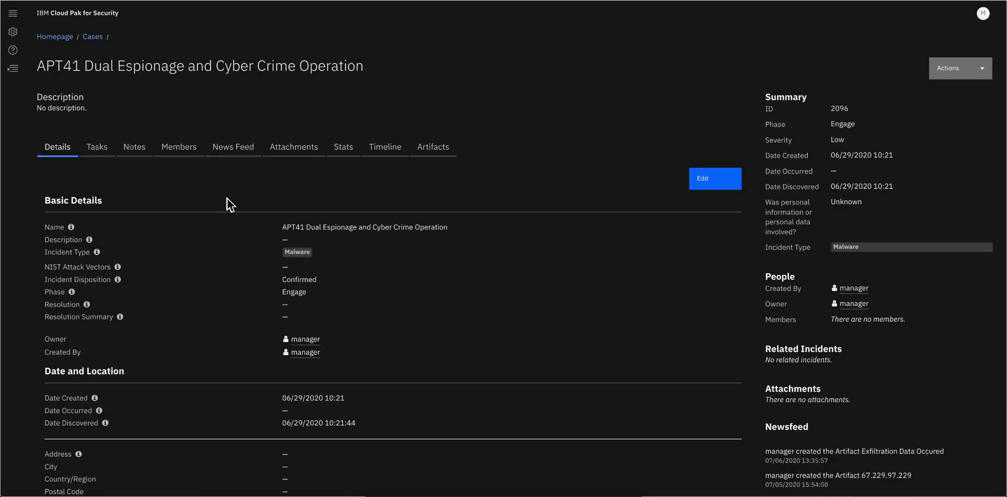
- Review the artifacts of the APT41 case, checking the Exfiltration Data Occured entry and its description
{"action": "left_click", "coordinate": [436, 149]}
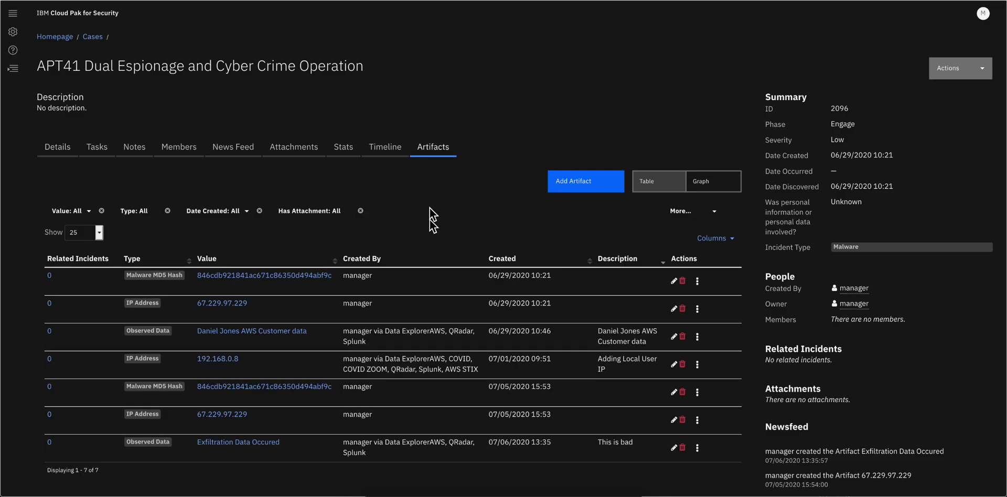
{"action": "scroll", "coordinate": [429, 224], "scroll_direction": "down", "scroll_amount": 3}
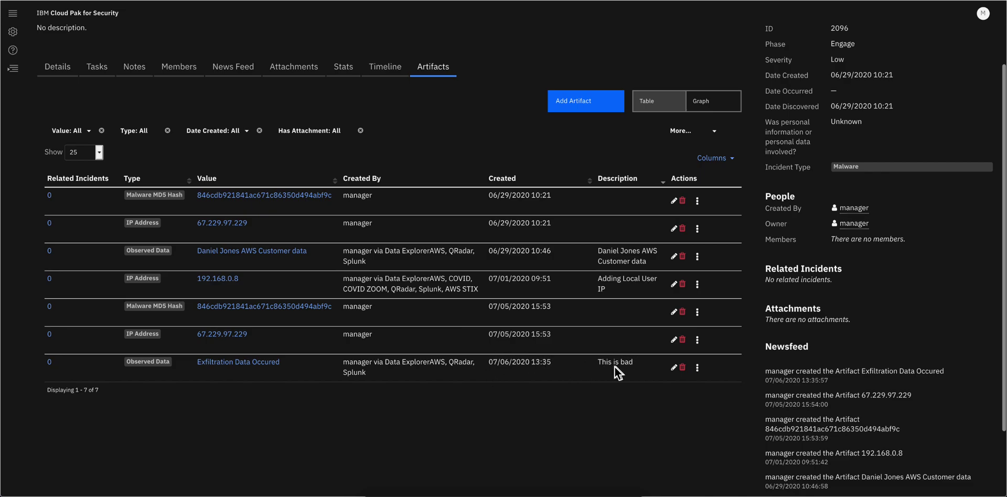
{"action": "scroll", "coordinate": [489, 373], "scroll_direction": "up", "scroll_amount": 3}
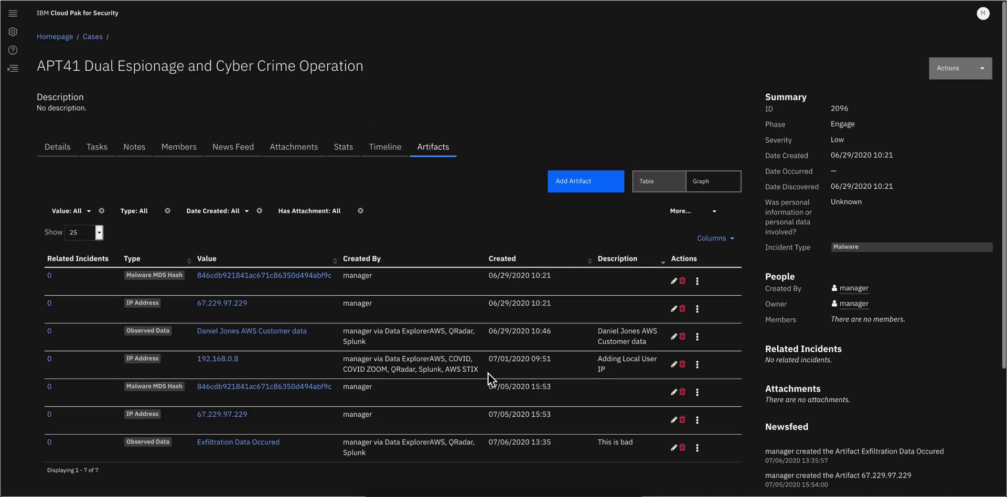